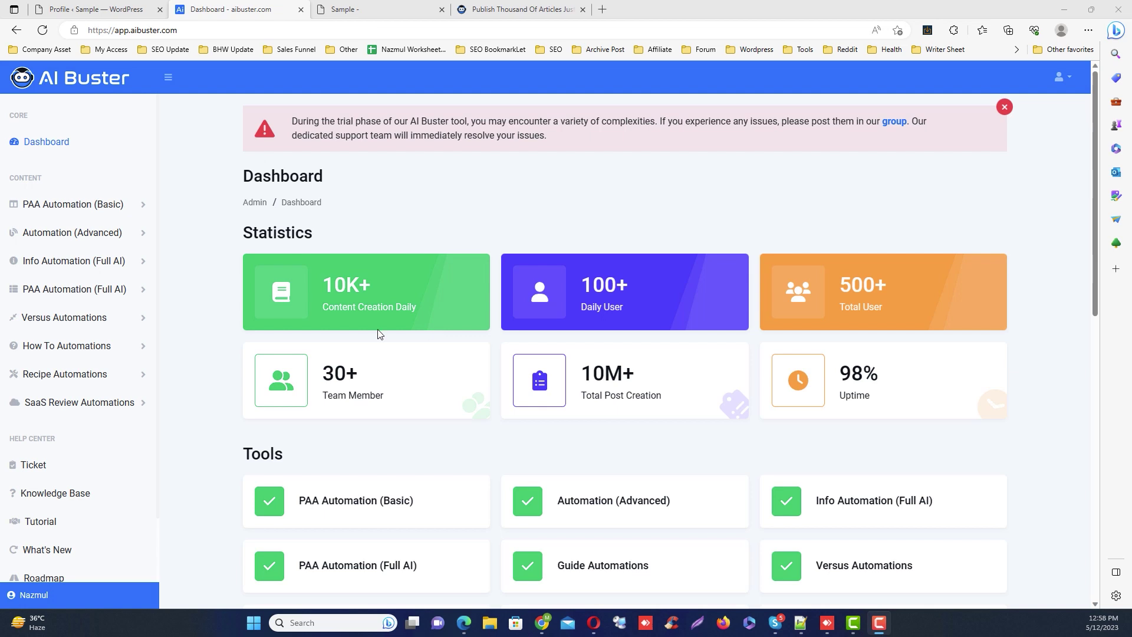
# Step: Open Publish Bulk Articles under Info Automation (Full AI), then its Websites page
pyautogui.click(73, 260)
pyautogui.click(77, 290)
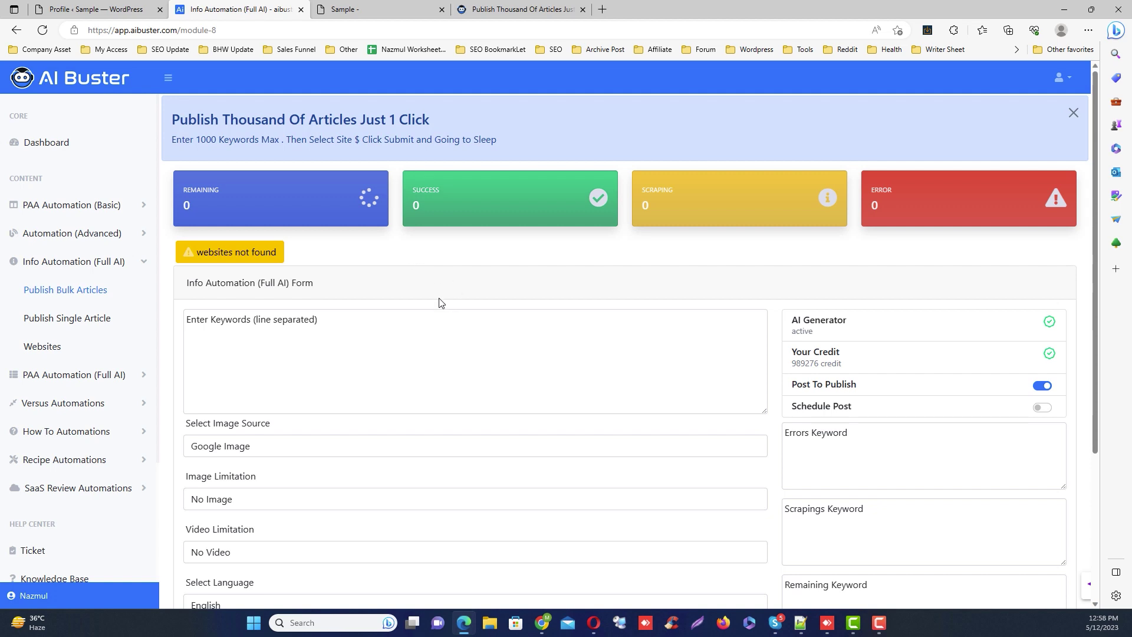
pyautogui.click(51, 355)
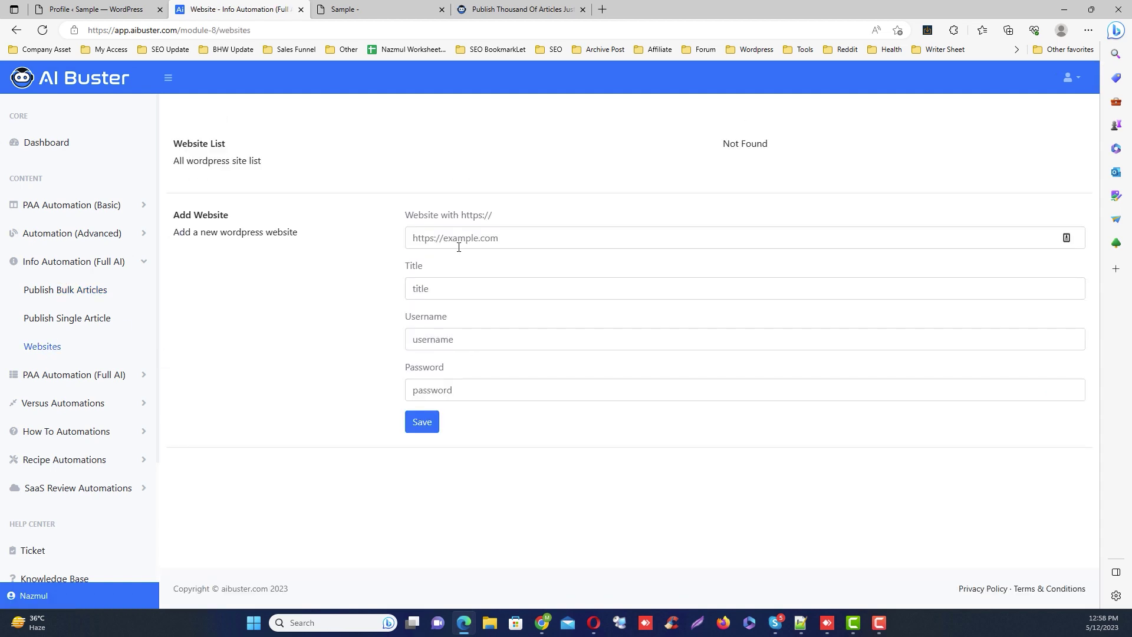
pyautogui.click(460, 242)
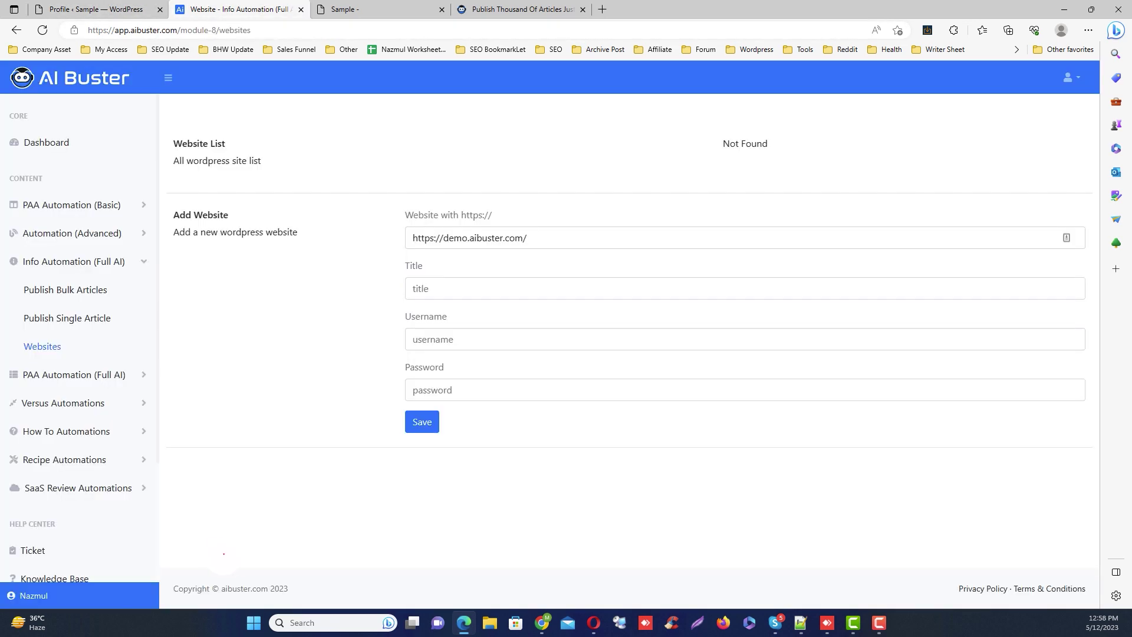
pyautogui.click(224, 557)
pyautogui.click(425, 289)
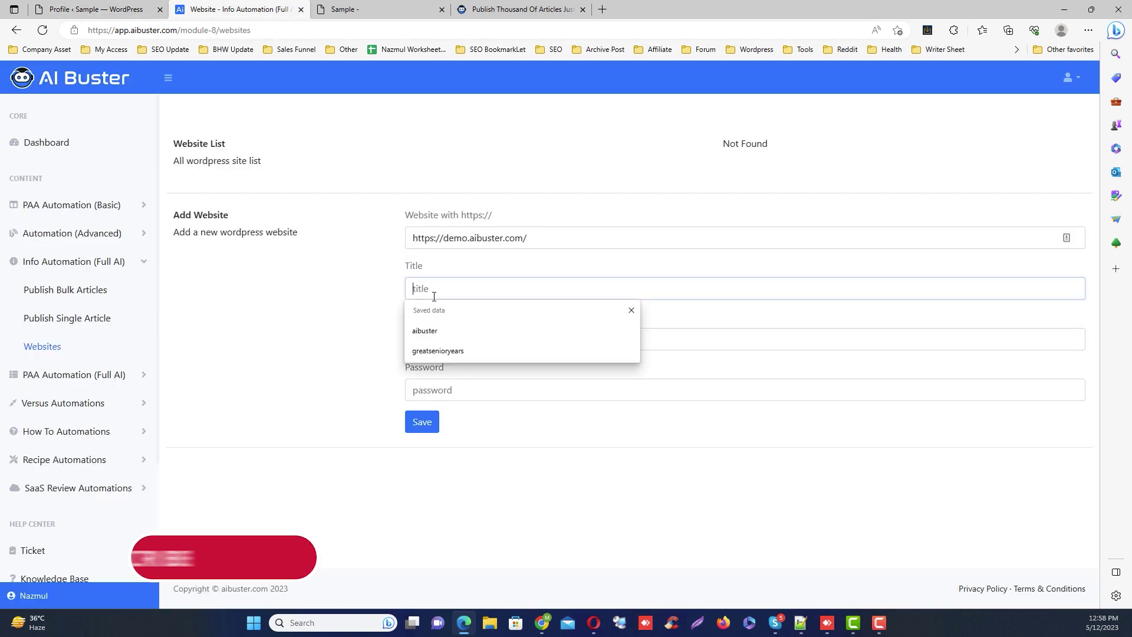
pyautogui.doubleClick(486, 237)
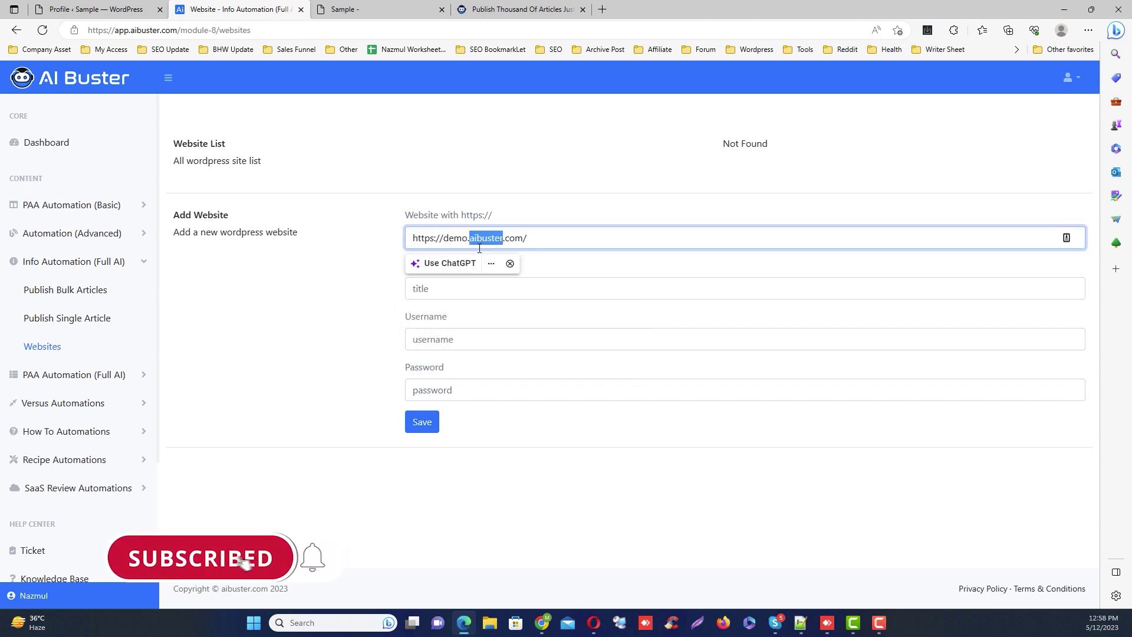
pyautogui.hotkey('ctrl', 'c')
pyautogui.click(483, 289)
pyautogui.hotkey('ctrl', 'v')
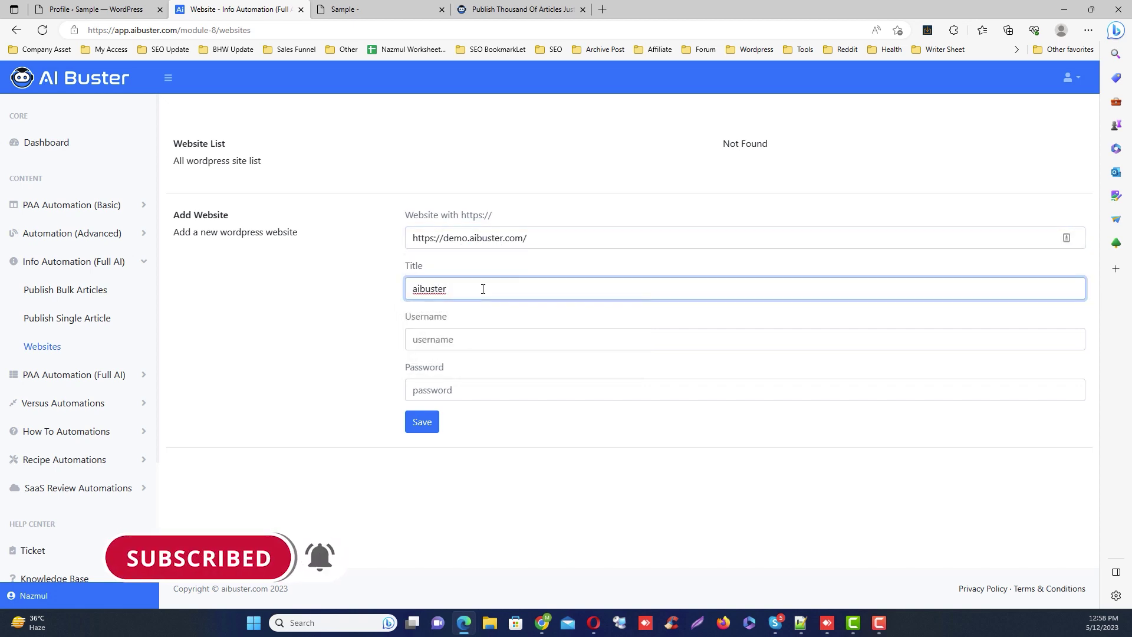
# Step: Copy the WordPress admin username from the Profile tab into the Username field
pyautogui.hotkey('alt', 'Tab')
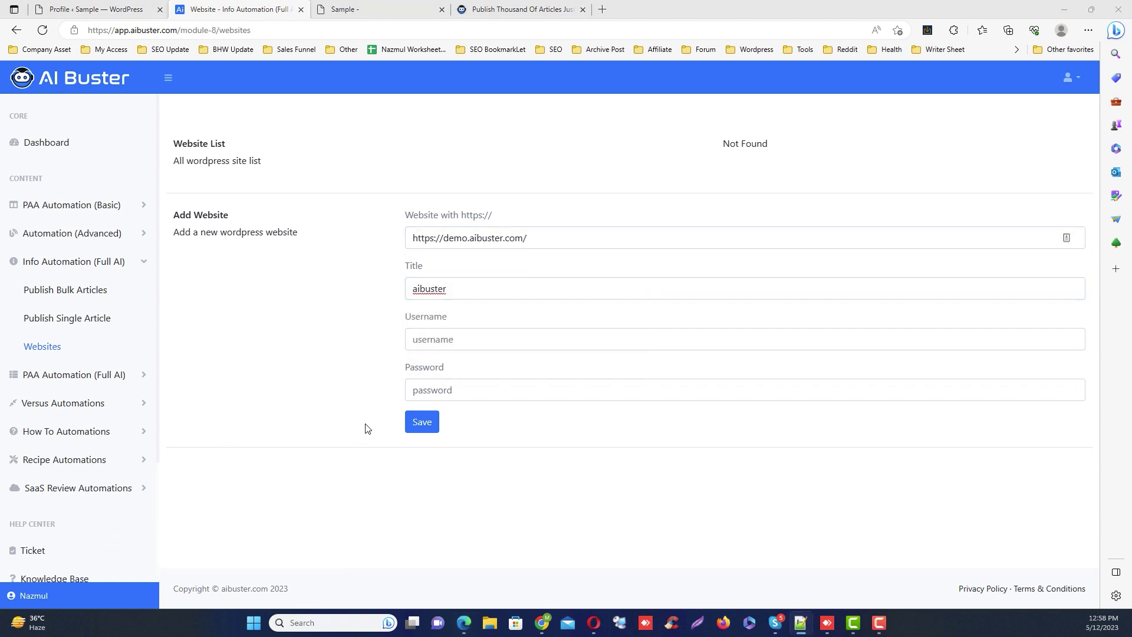
pyautogui.click(421, 344)
pyautogui.click(380, 382)
pyautogui.hotkey('ctrl', 'shift', 'Tab')
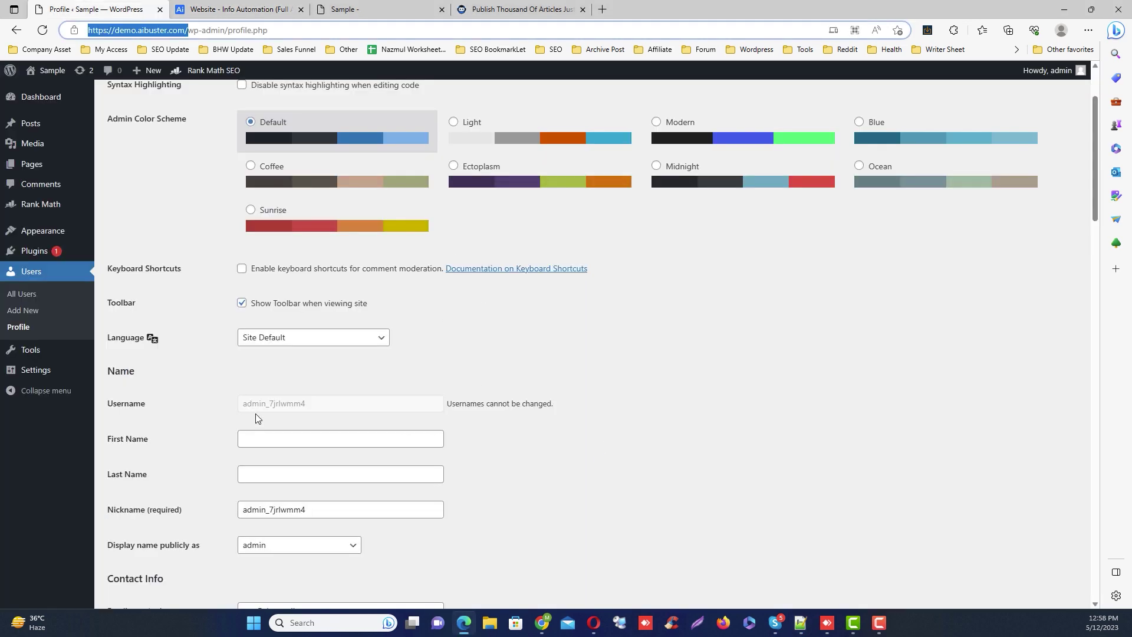
pyautogui.click(279, 405)
pyautogui.hotkey('ctrl', 'c')
pyautogui.hotkey('ctrl', 'Tab')
pyautogui.click(424, 340)
pyautogui.hotkey('ctrl', 'v')
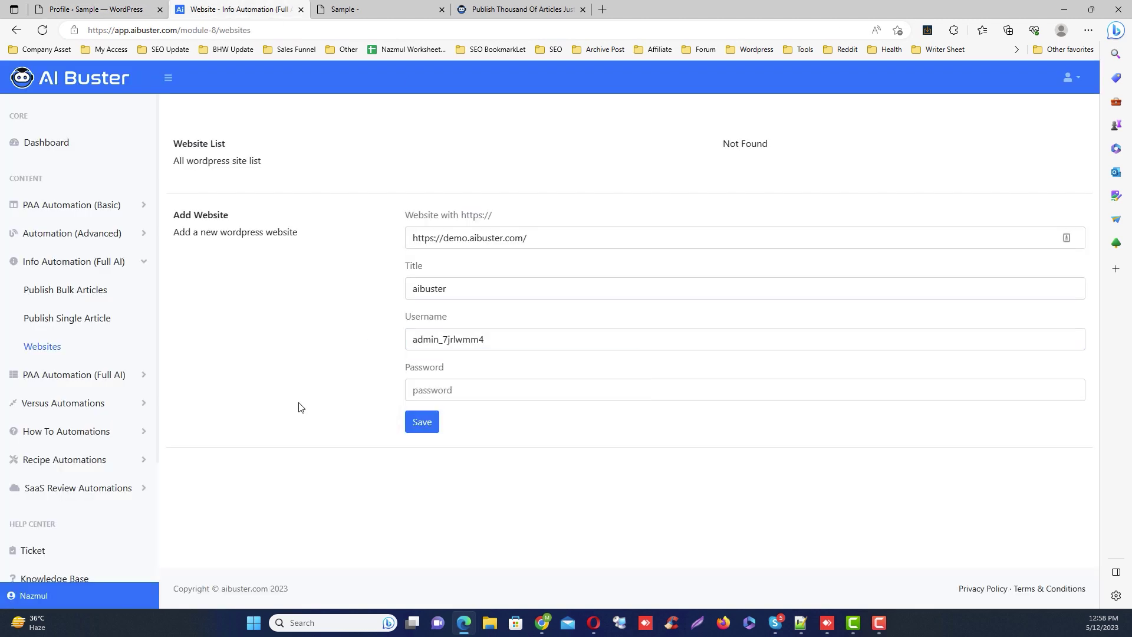
pyautogui.click(461, 391)
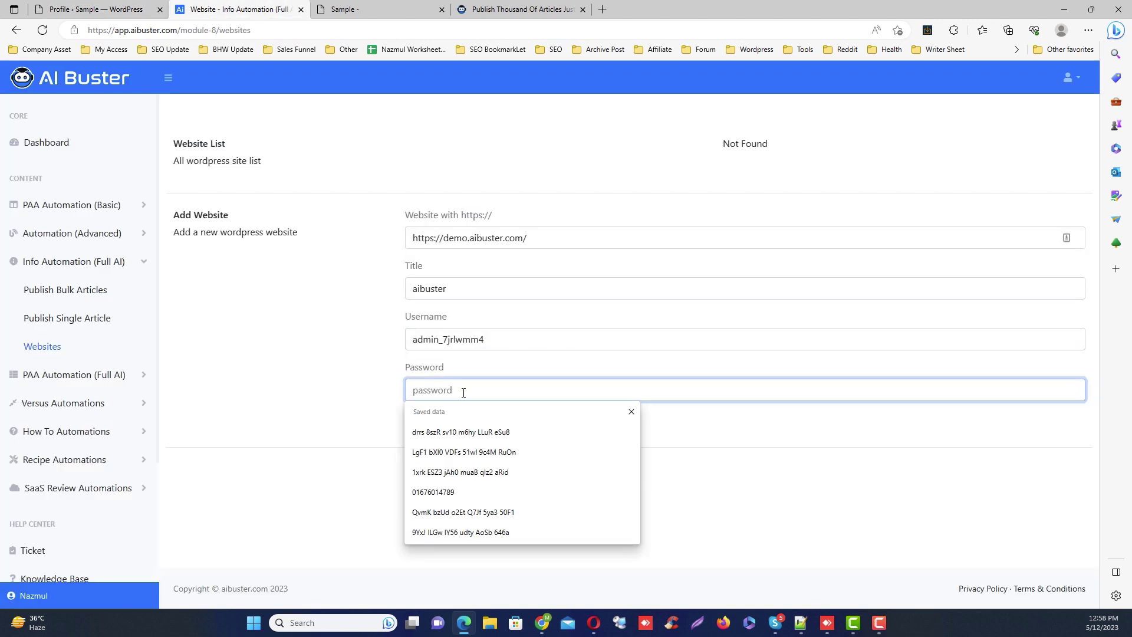
pyautogui.hotkey('ctrl', 'shift', 'Tab')
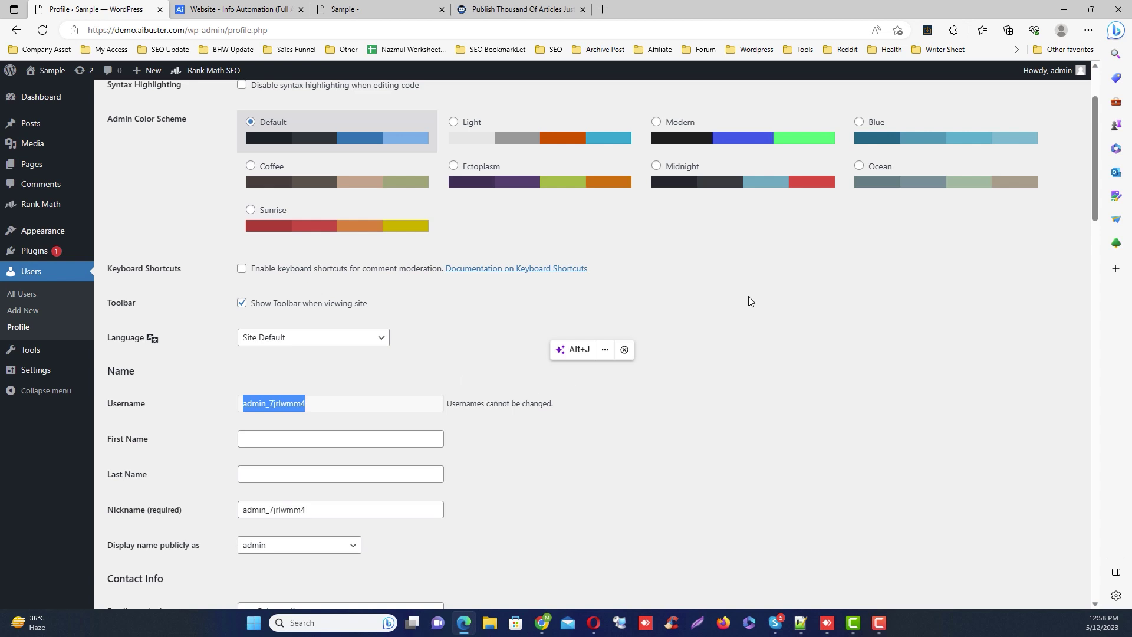
# Step: Scroll the WordPress profile to Application Passwords and select the New Application Password Name field
pyautogui.click(807, 295)
pyautogui.scroll(-12, 808, 371)
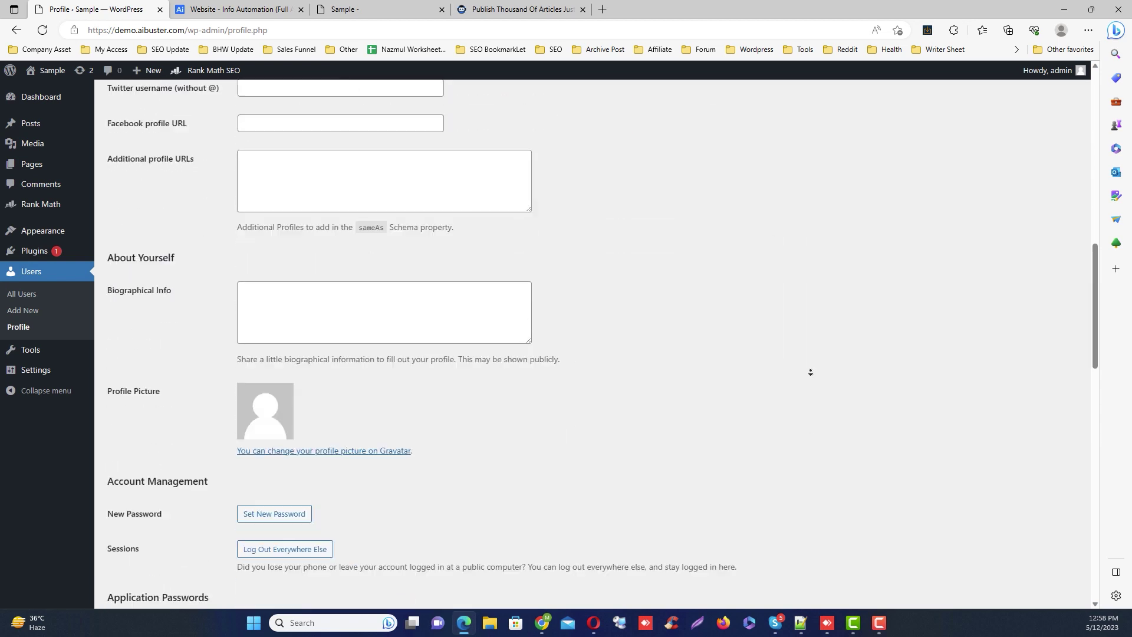
pyautogui.click(201, 435)
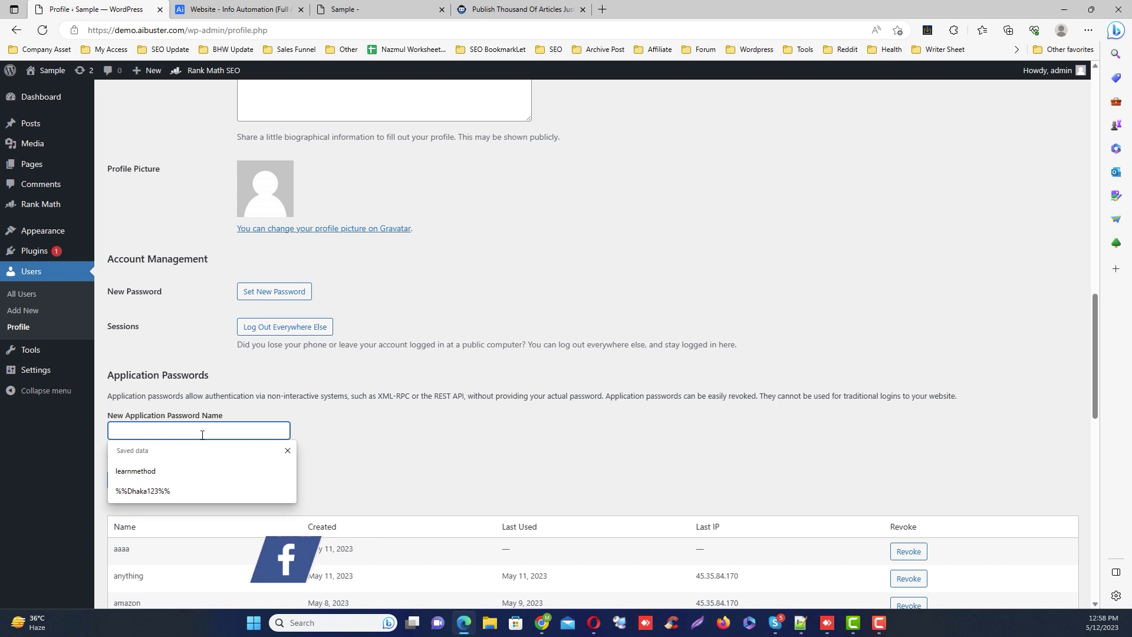
pyautogui.click(428, 409)
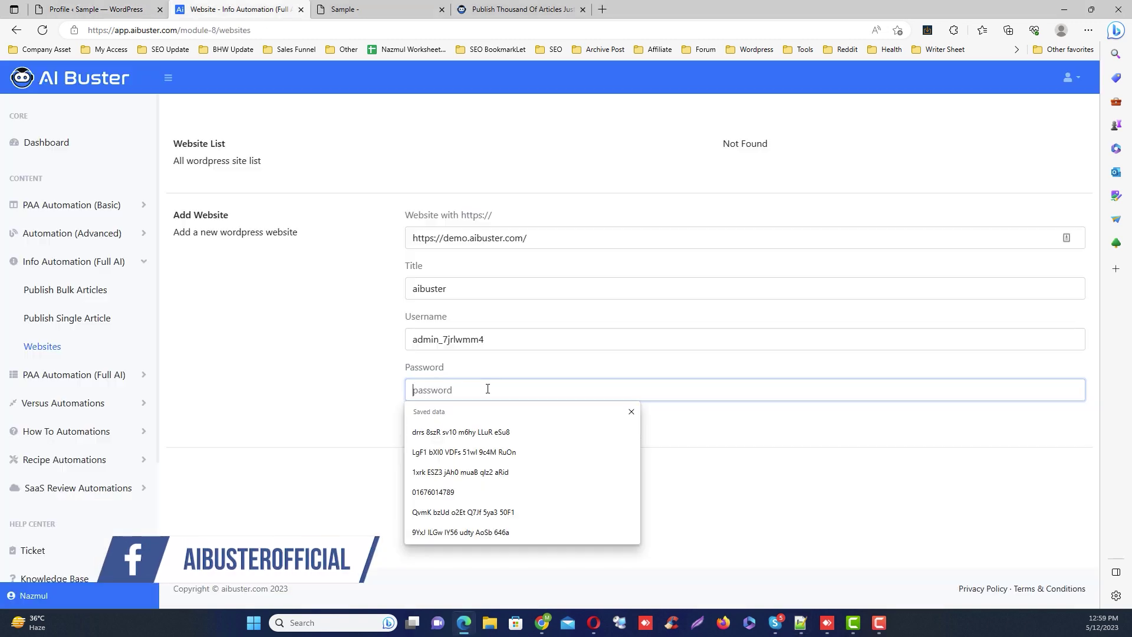
# Step: Paste the credential as the password and save demo.aibuster.com as site 'aibuster'
pyautogui.hotkey('ctrl', 'v')
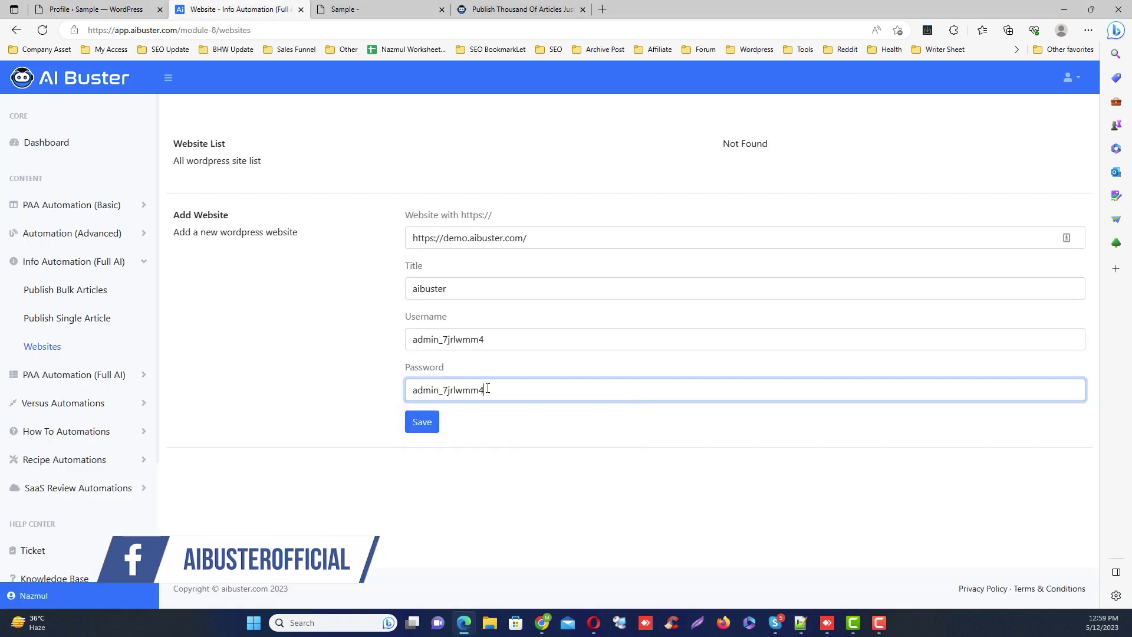
pyautogui.click(334, 409)
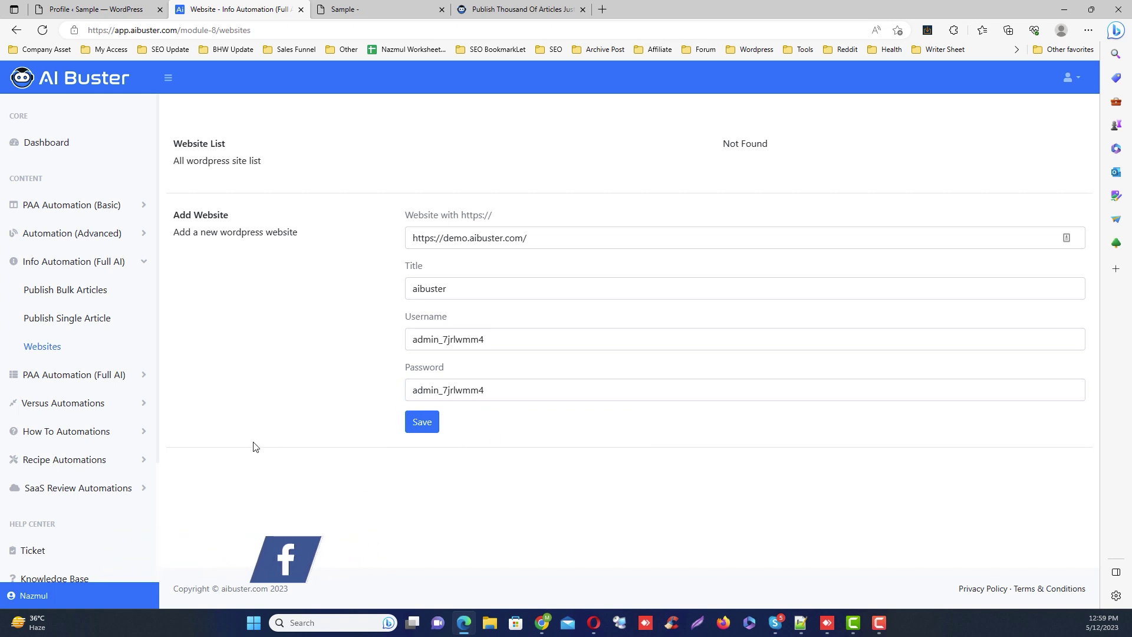
pyautogui.click(431, 425)
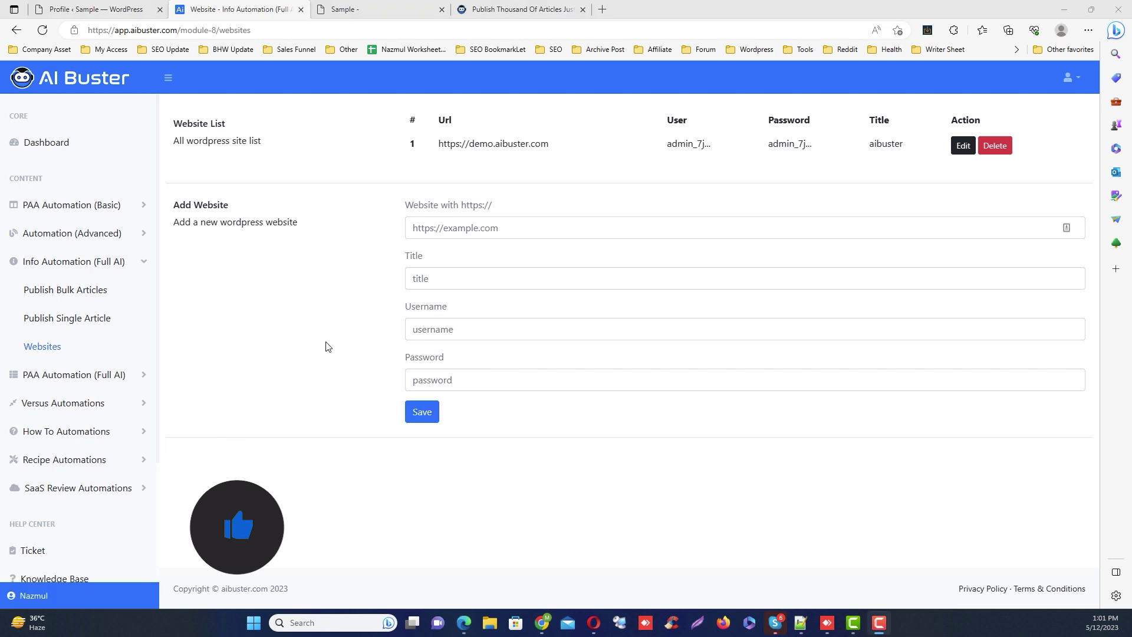
pyautogui.click(76, 289)
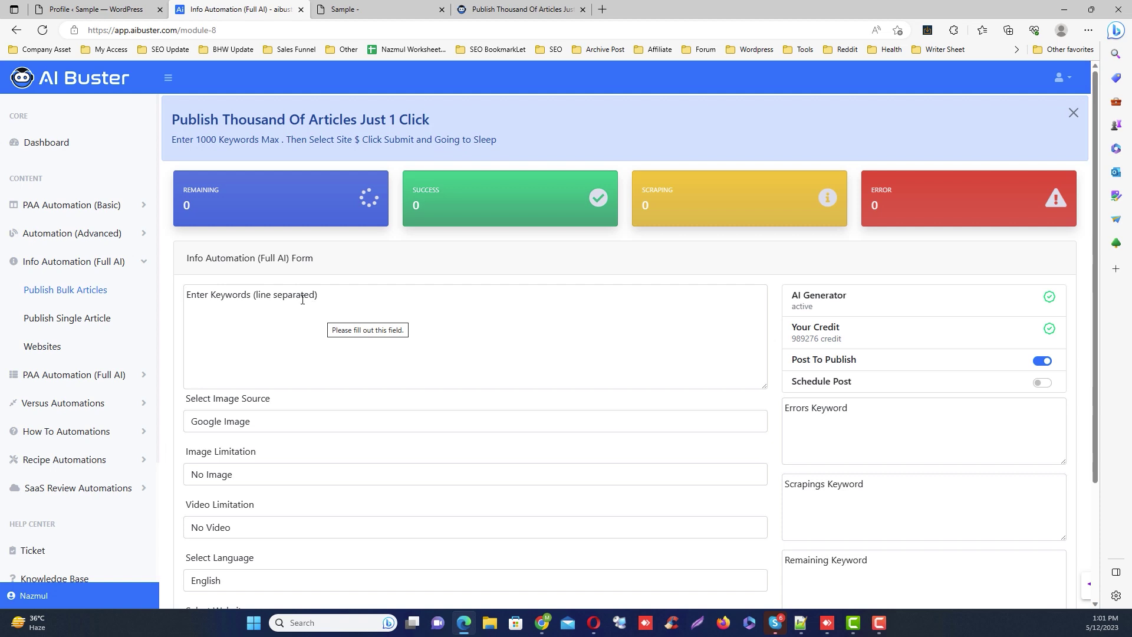
# Step: Look over the Publish Single Article form, then go back to Publish Bulk Articles
pyautogui.click(72, 320)
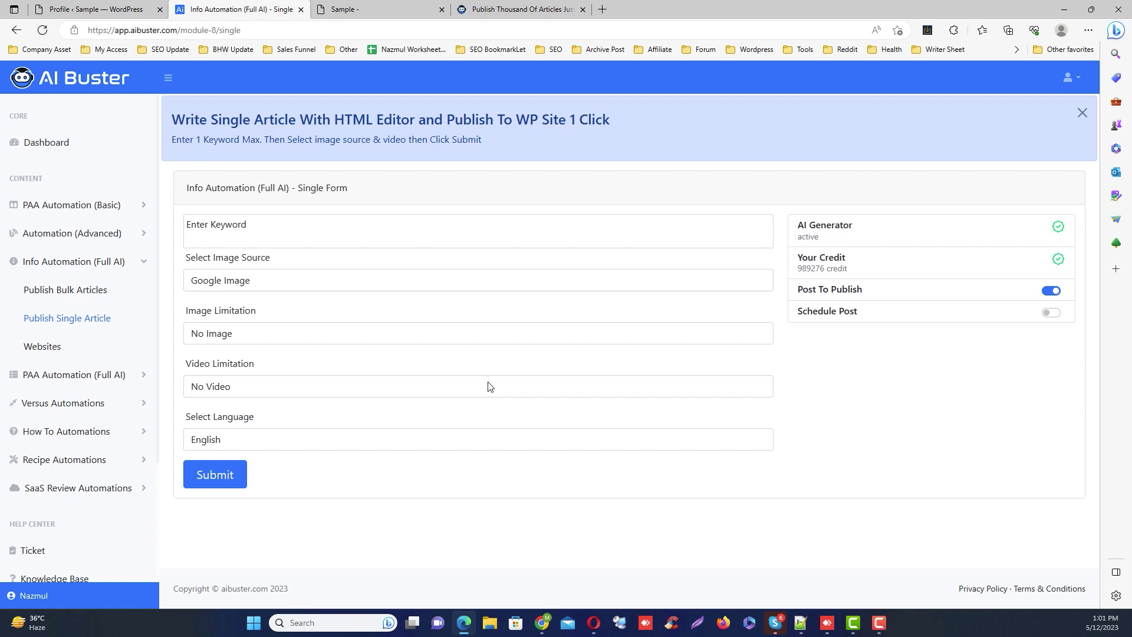
pyautogui.click(56, 291)
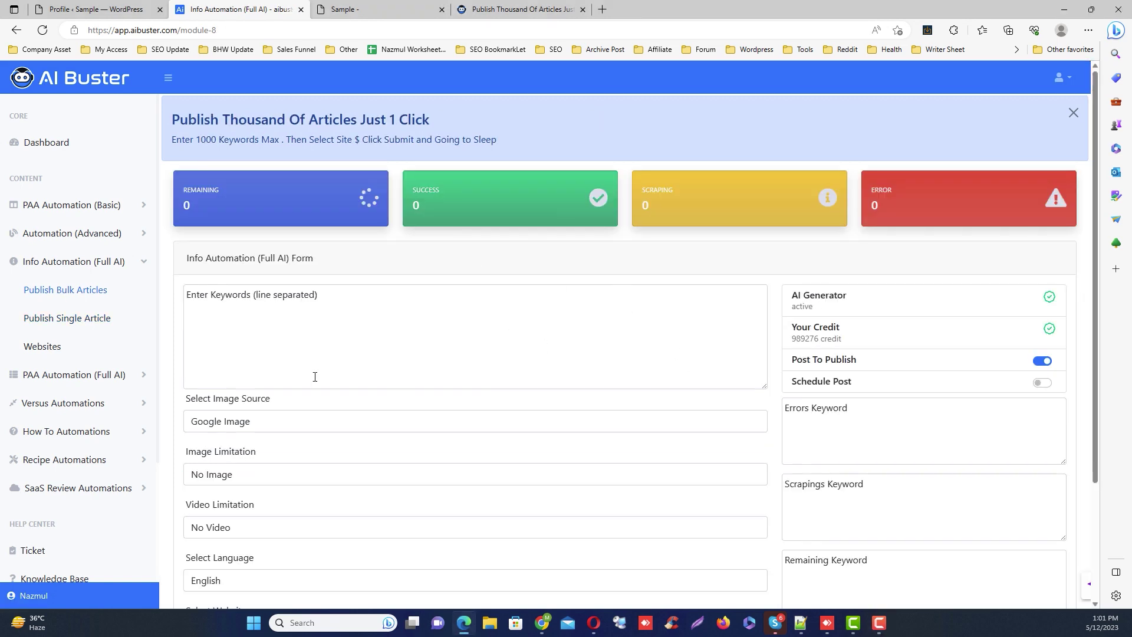
# Step: Paste the three how-to-earn-money keywords, keep Google Image, and allow 1 image per article
pyautogui.click(324, 354)
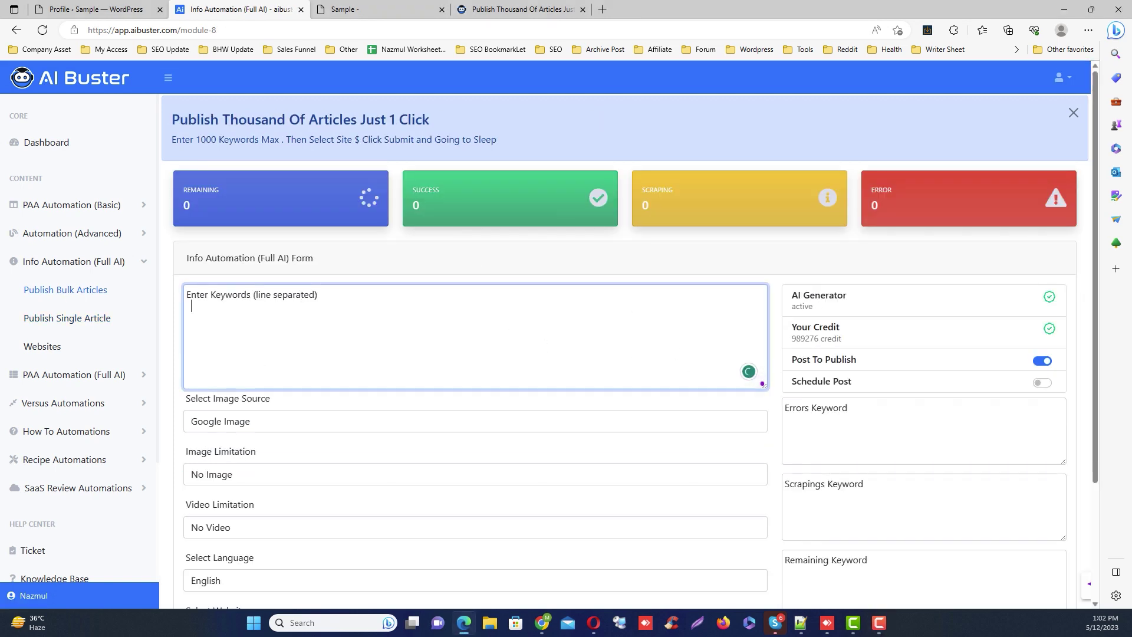
pyautogui.hotkey('ctrl', 'v')
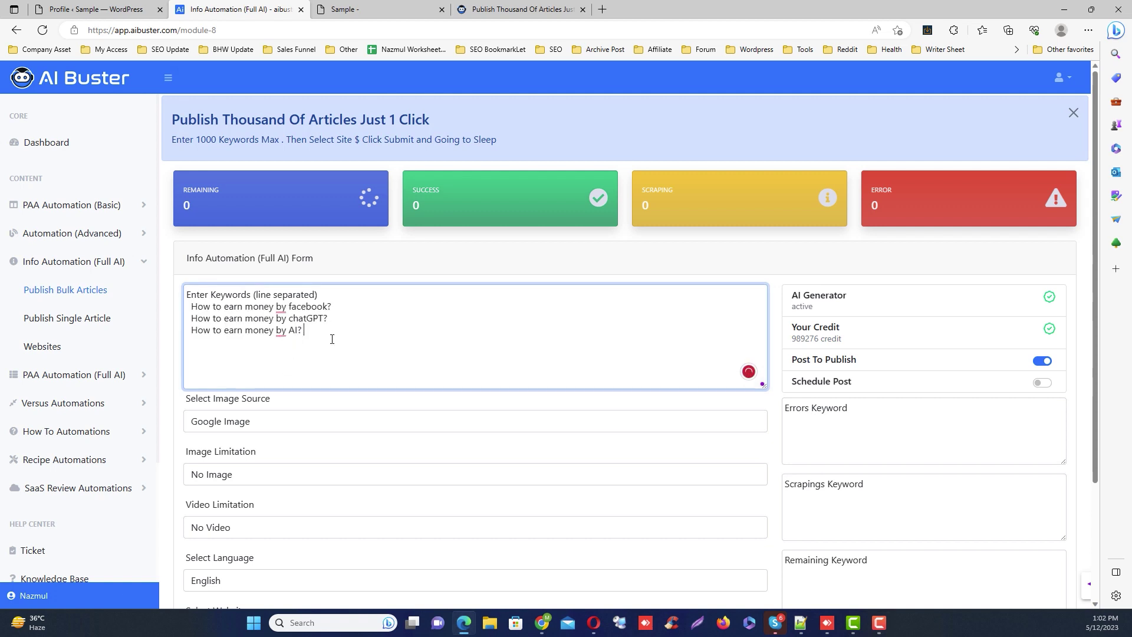
pyautogui.click(249, 420)
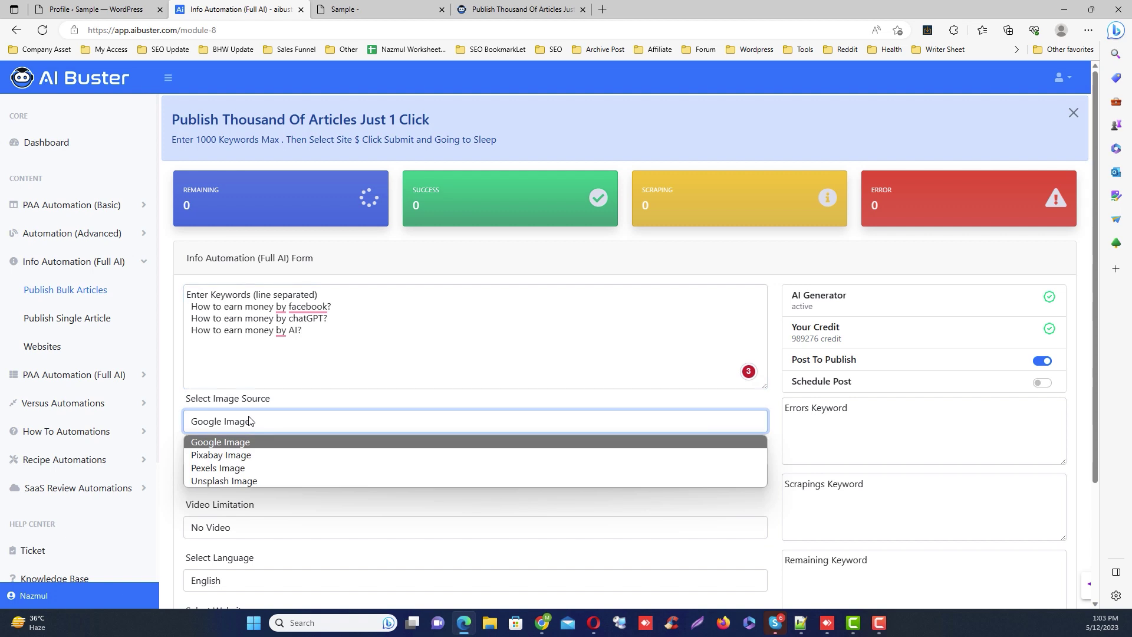
pyautogui.click(234, 454)
pyautogui.click(248, 421)
pyautogui.click(235, 455)
pyautogui.click(238, 421)
pyautogui.click(220, 442)
pyautogui.click(224, 473)
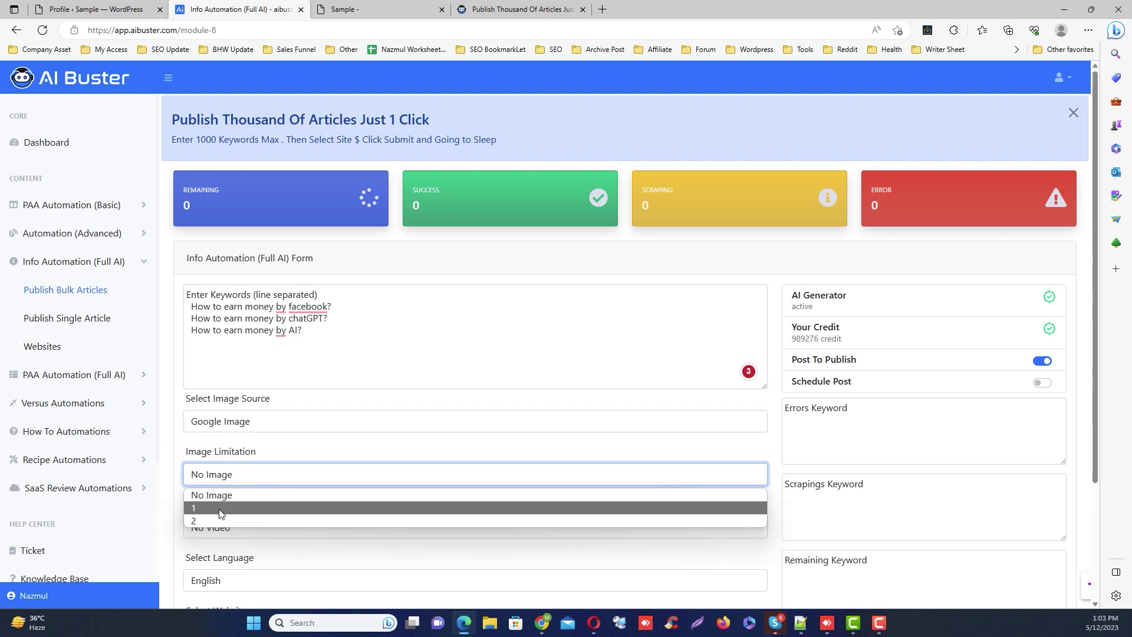
pyautogui.click(216, 508)
# Step: Limit articles to 1 video, target demo.aibuster.com, and check the Select Category list
pyautogui.scroll(-1, 224, 517)
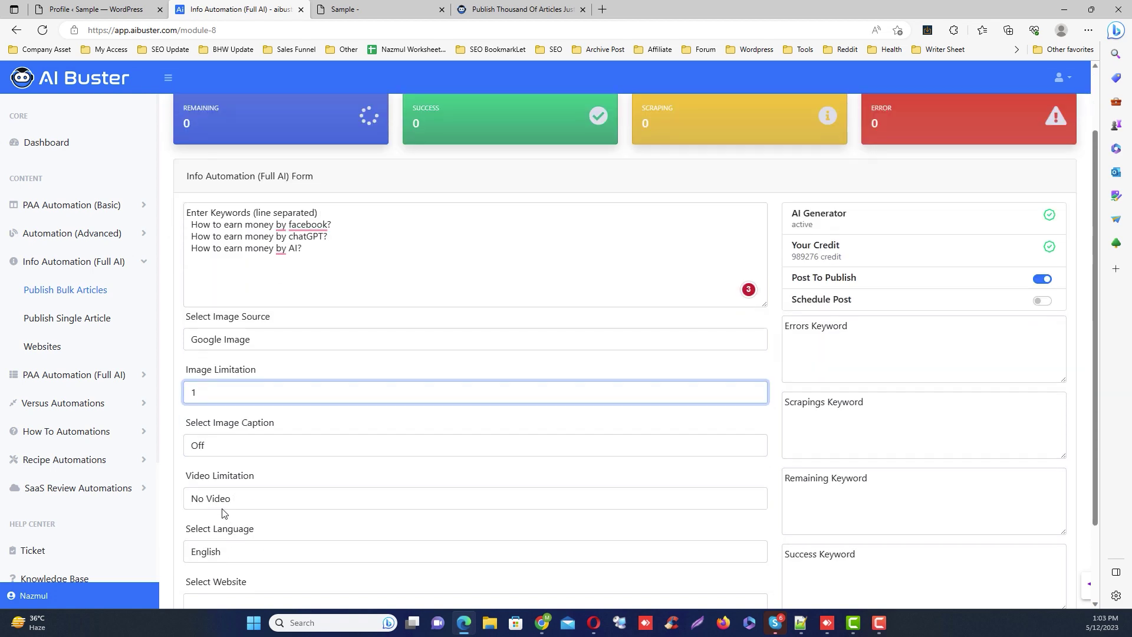
pyautogui.click(235, 500)
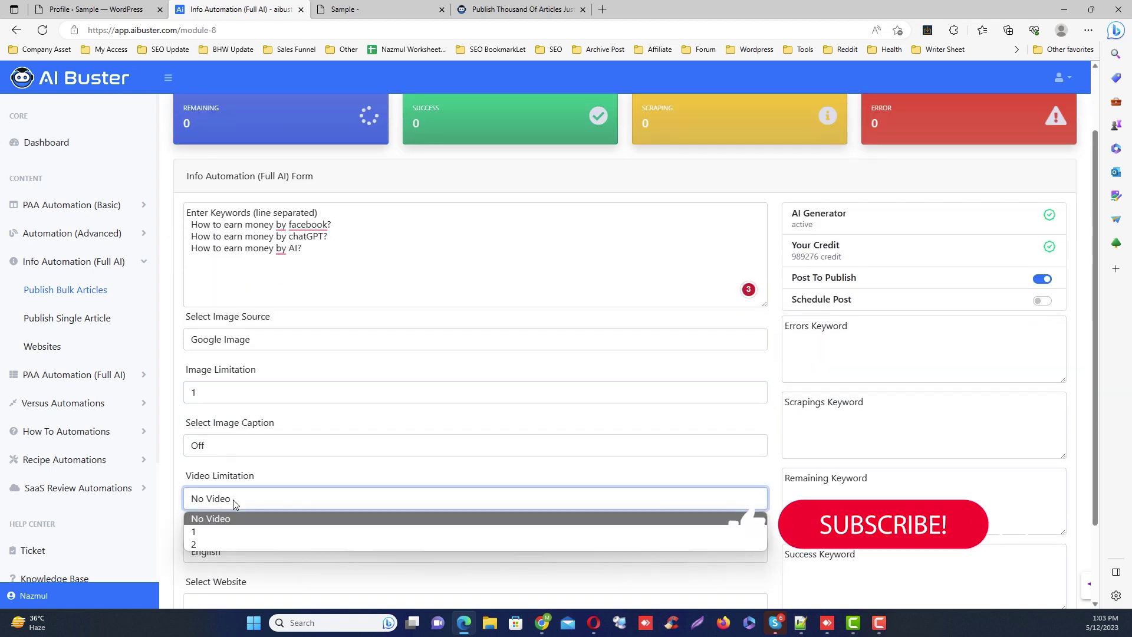
pyautogui.click(223, 531)
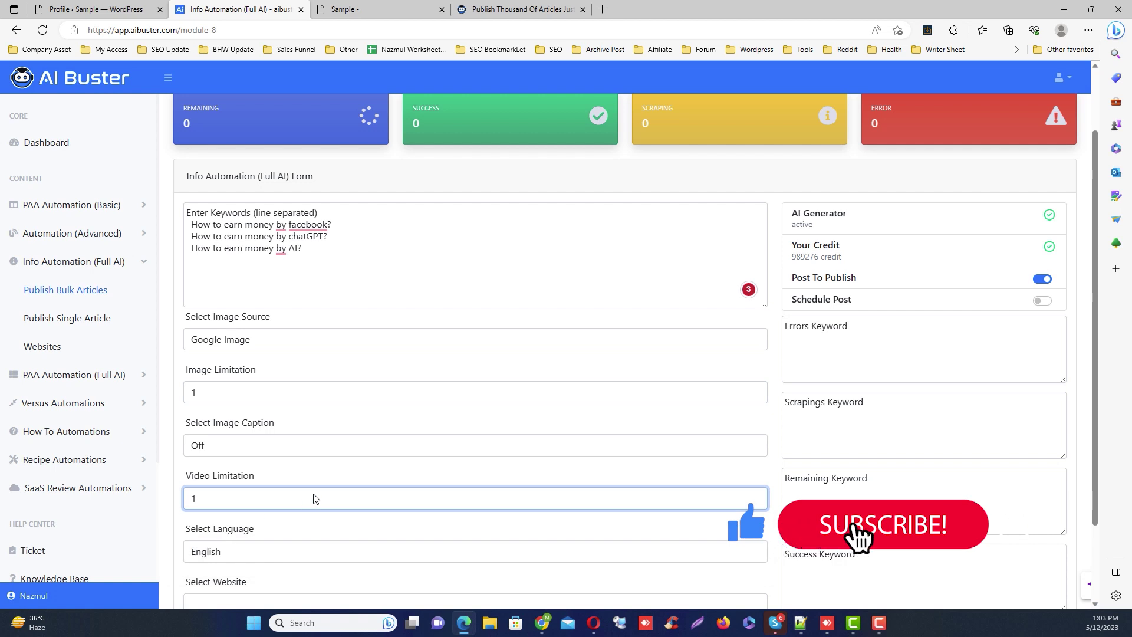
pyautogui.scroll(-1, 271, 498)
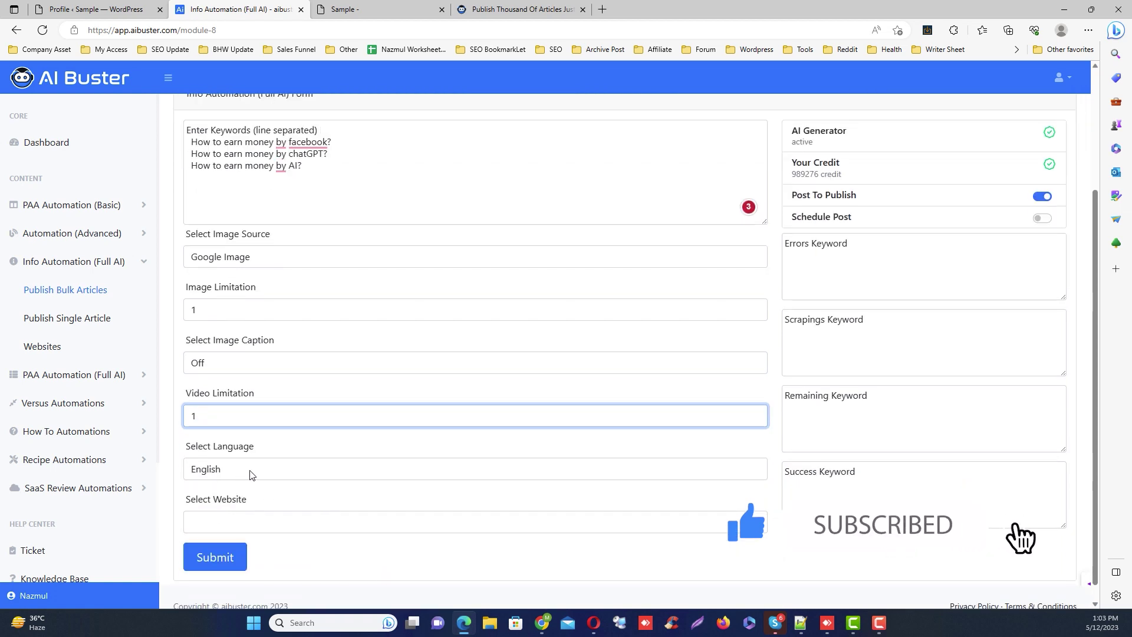
pyautogui.click(235, 525)
pyautogui.click(254, 552)
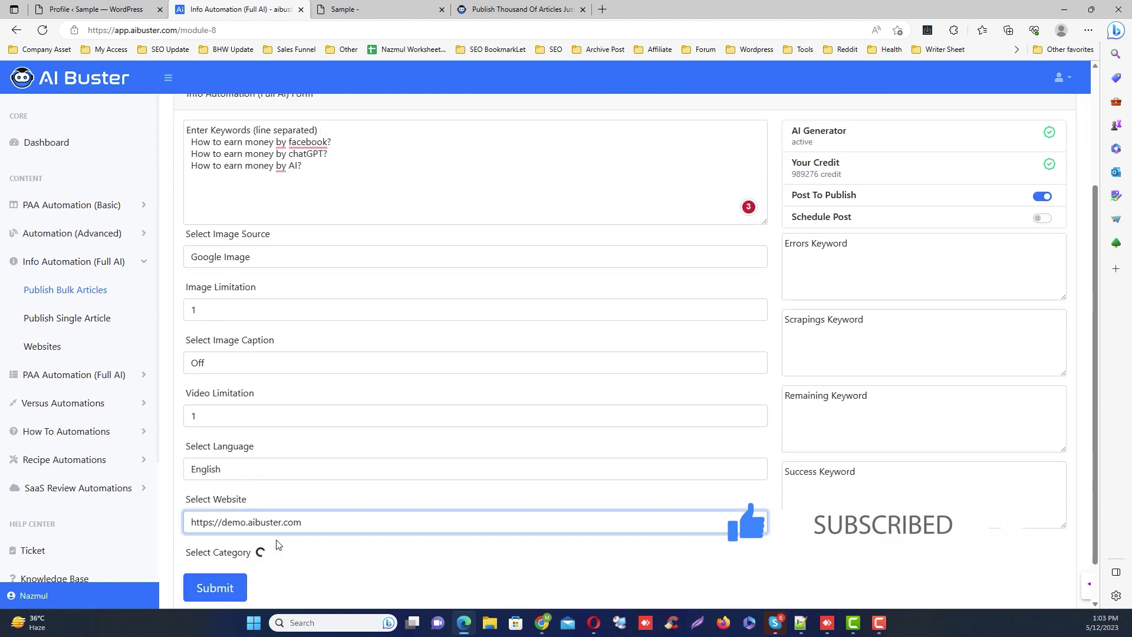
pyautogui.scroll(-1, 245, 526)
pyautogui.click(265, 534)
pyautogui.click(270, 529)
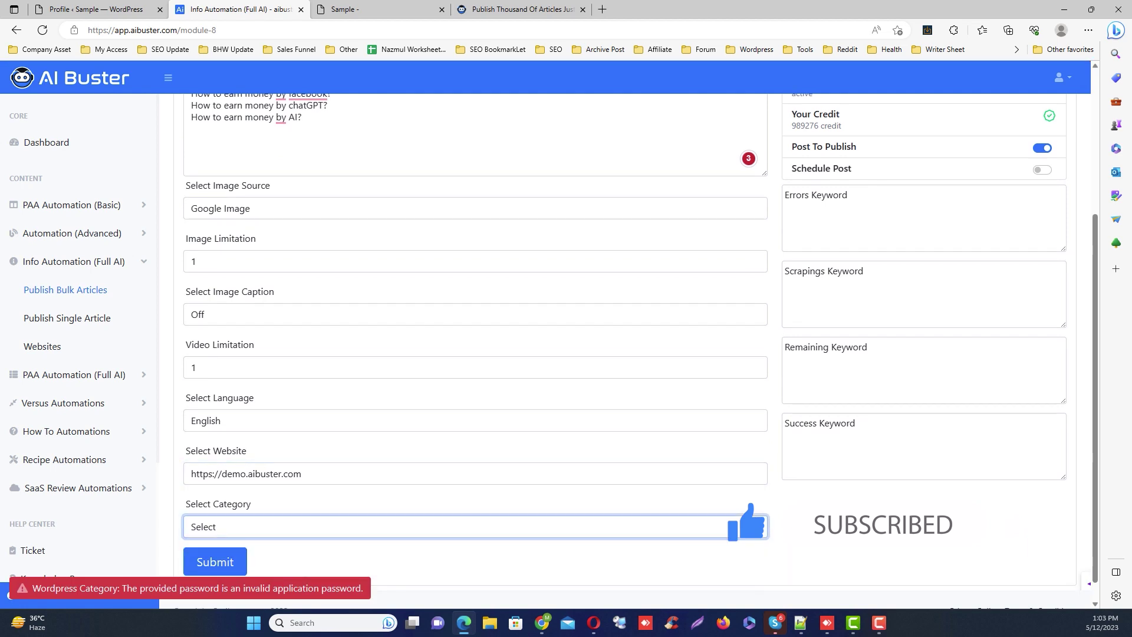
pyautogui.click(268, 474)
pyautogui.click(246, 506)
# Step: Replace demo.aibuster.com's saved password with the new WordPress application password and update the site
pyautogui.click(260, 530)
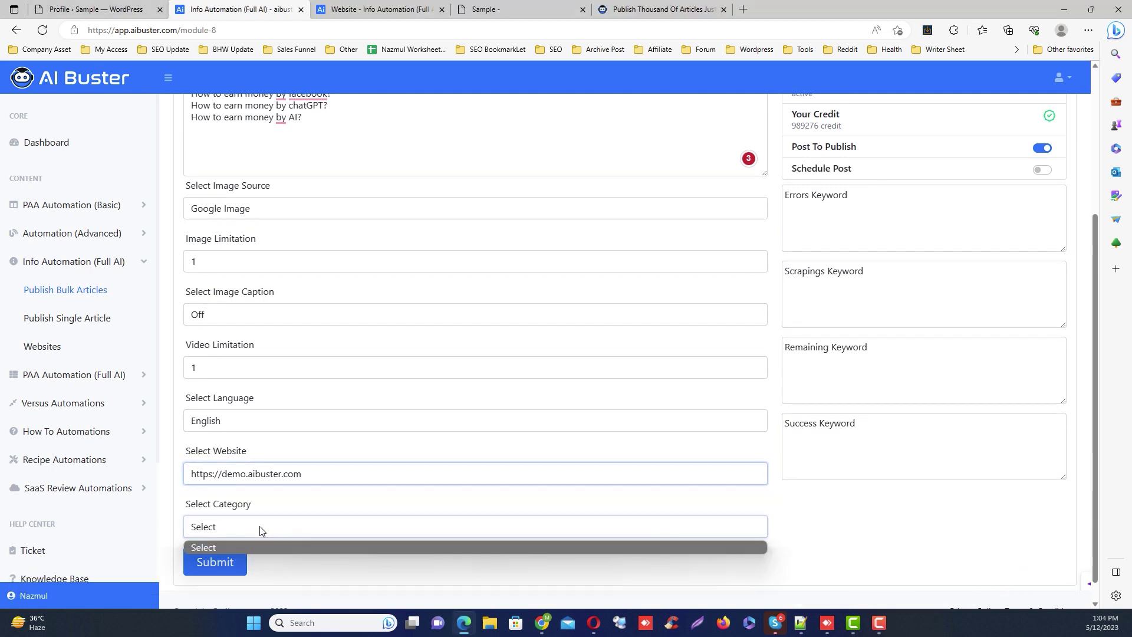
pyautogui.click(308, 534)
pyautogui.click(379, 8)
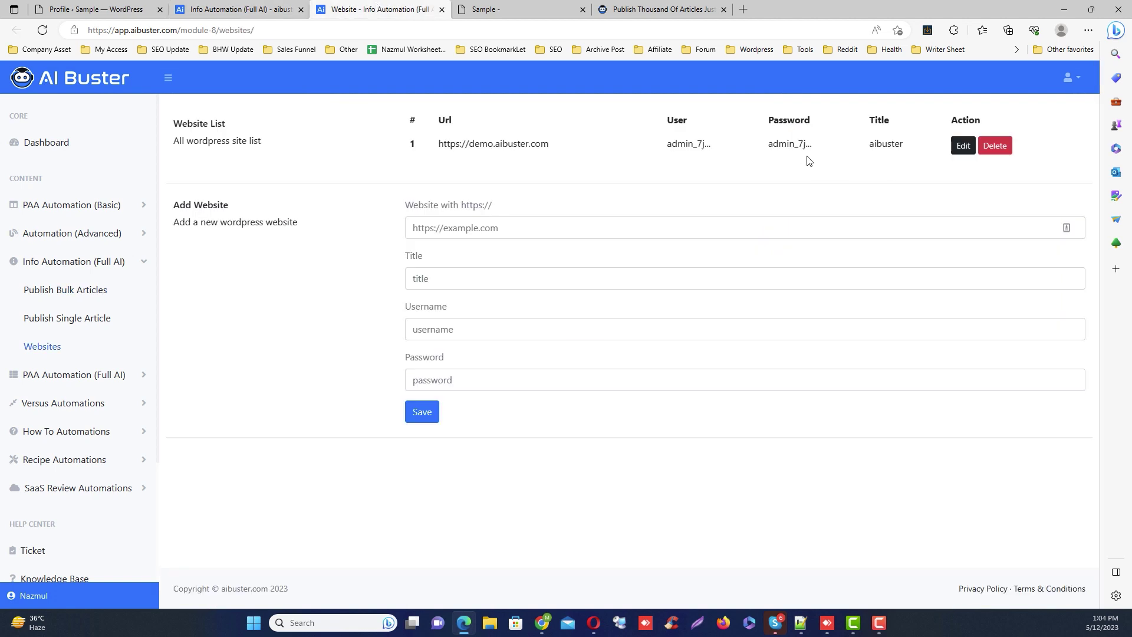
pyautogui.moveTo(768, 145); pyautogui.dragTo(846, 147)
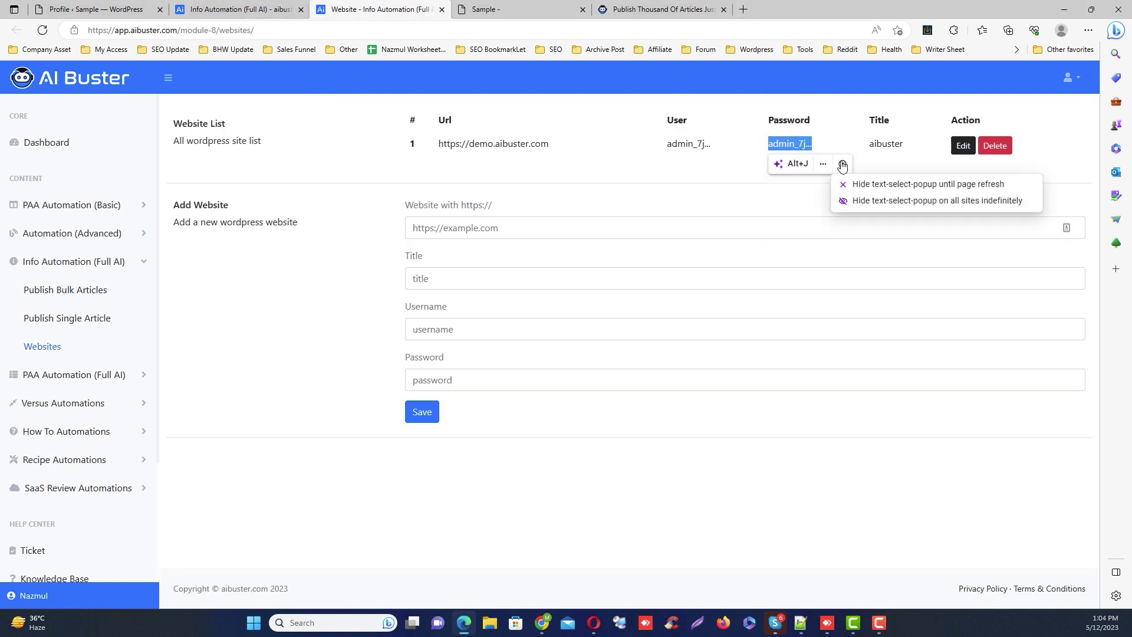
pyautogui.click(963, 145)
pyautogui.hotkey('ctrl', '1')
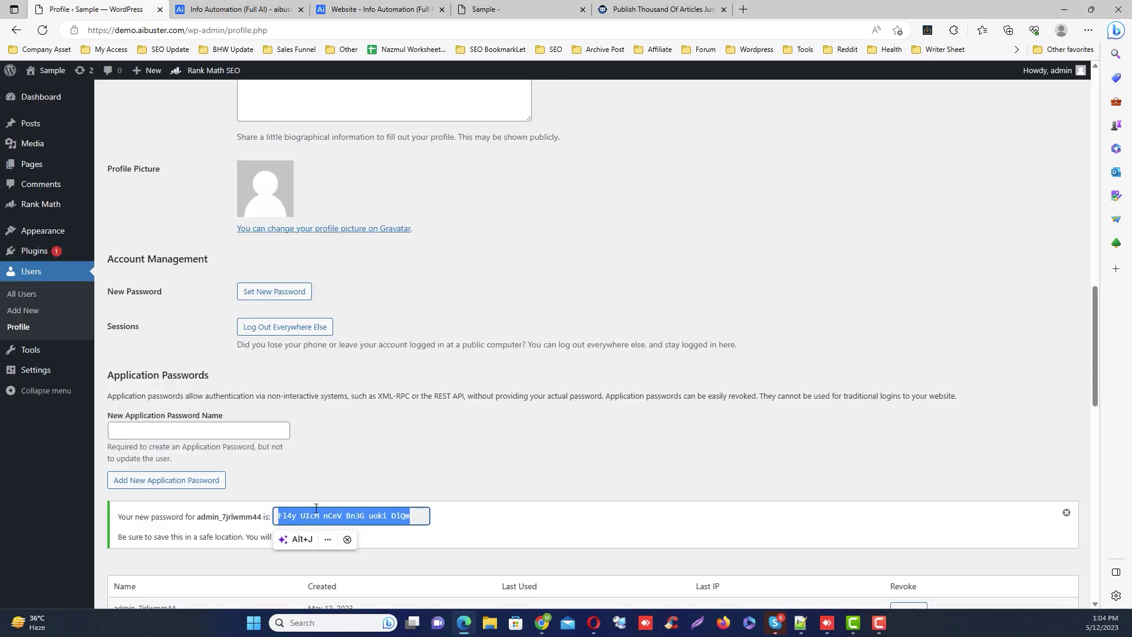
pyautogui.hotkey('ctrl', 'c')
pyautogui.hotkey('ctrl', '3')
pyautogui.doubleClick(505, 417)
pyautogui.hotkey('ctrl', 'v')
pyautogui.click(662, 462)
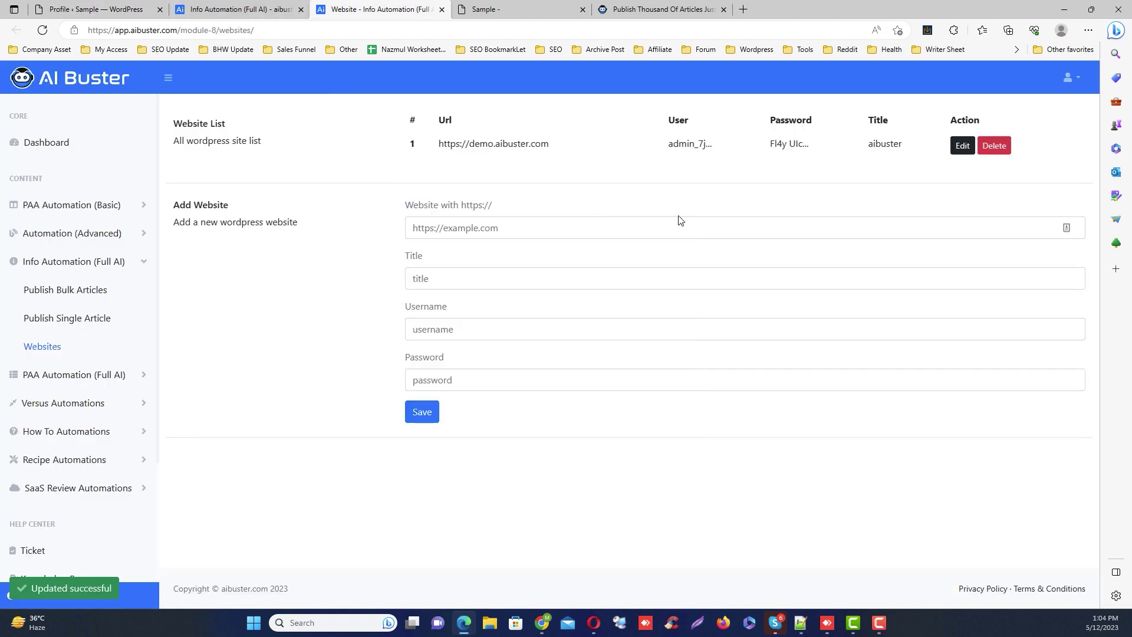
pyautogui.click(211, 5)
pyautogui.click(250, 530)
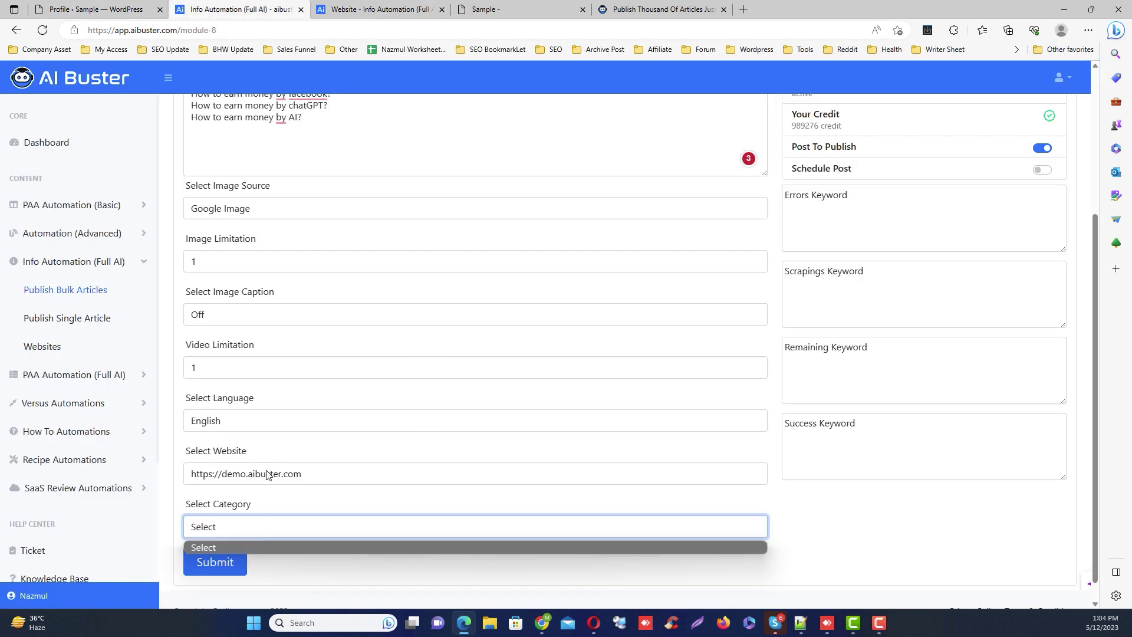
# Step: Reselect demo.aibuster.com to reload categories and choose the Sample category
pyautogui.click(267, 474)
pyautogui.click(255, 507)
pyautogui.click(281, 525)
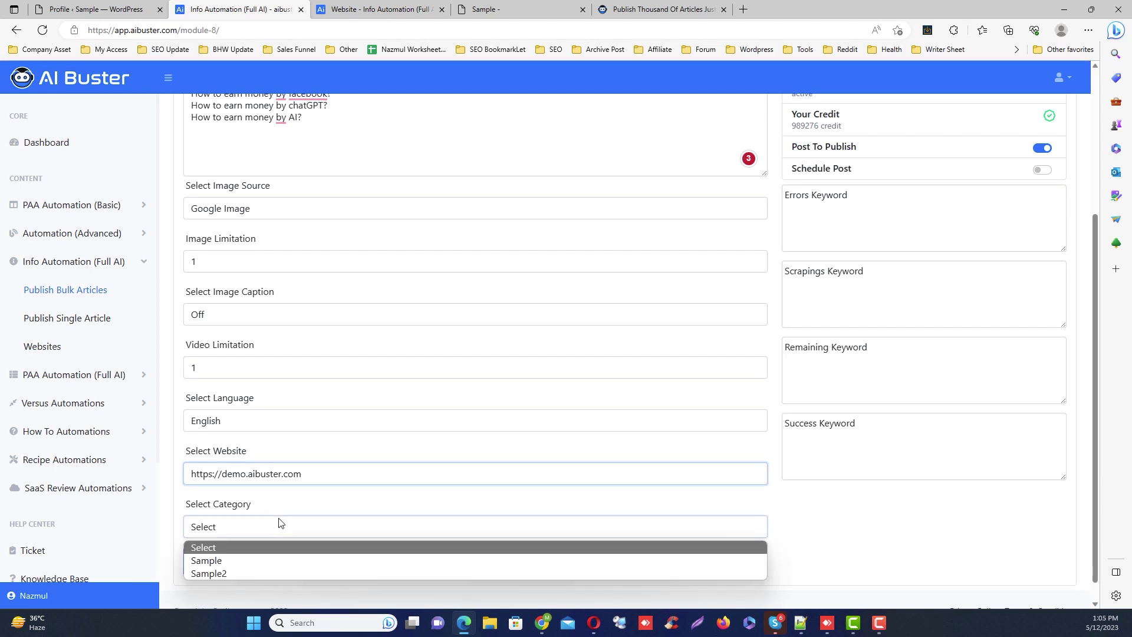
pyautogui.click(226, 562)
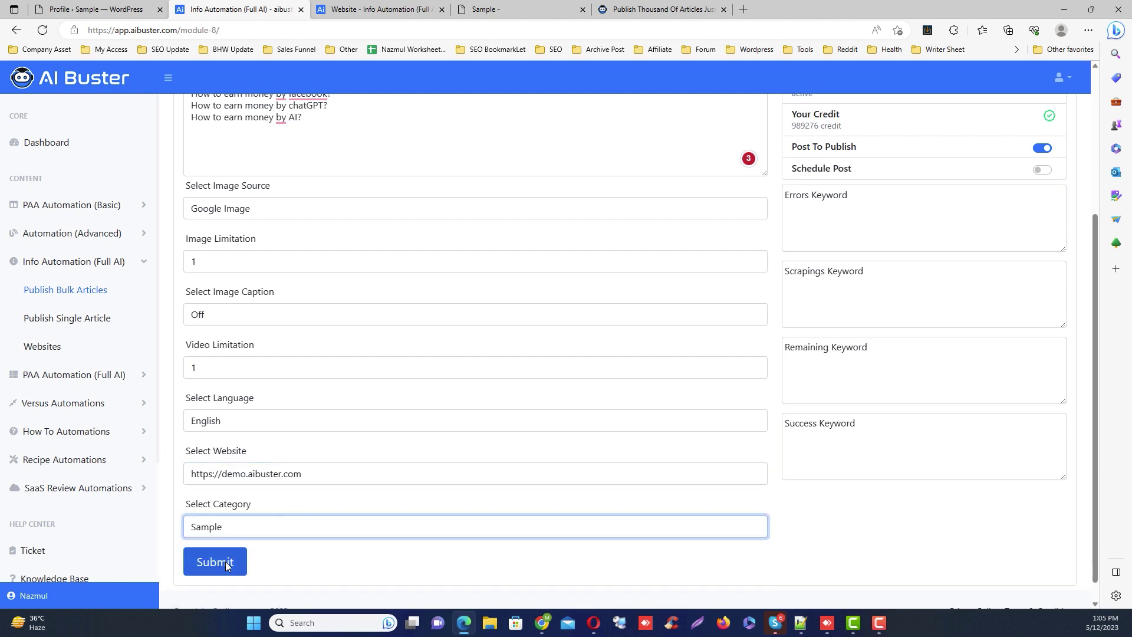
# Step: Leave Post To Publish on and Schedule Post off, then submit the bulk form
pyautogui.click(951, 214)
pyautogui.click(944, 137)
pyautogui.scroll(2, 942, 140)
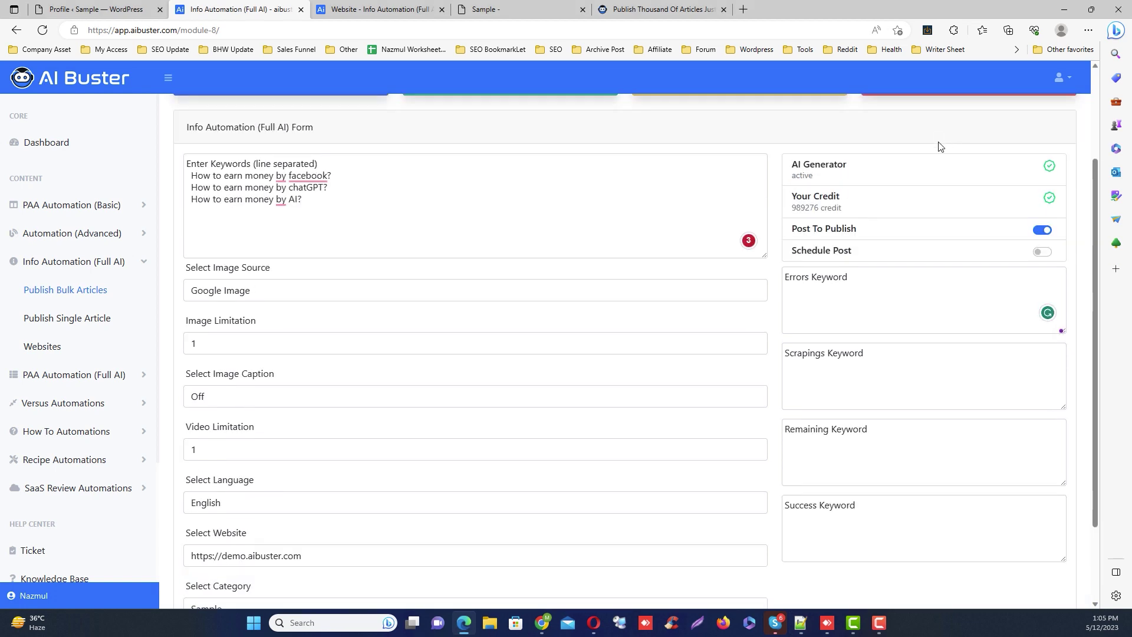
pyautogui.click(1043, 233)
pyautogui.click(1043, 233)
pyautogui.click(1043, 233)
pyautogui.moveTo(849, 231); pyautogui.dragTo(824, 237)
pyautogui.click(1043, 254)
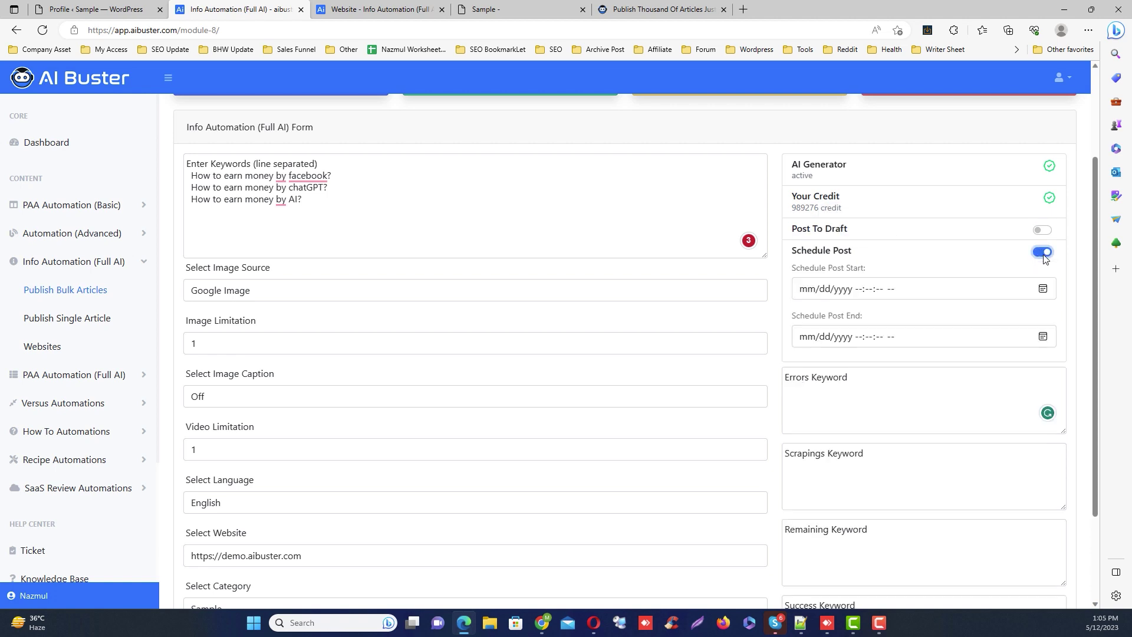
pyautogui.click(1043, 252)
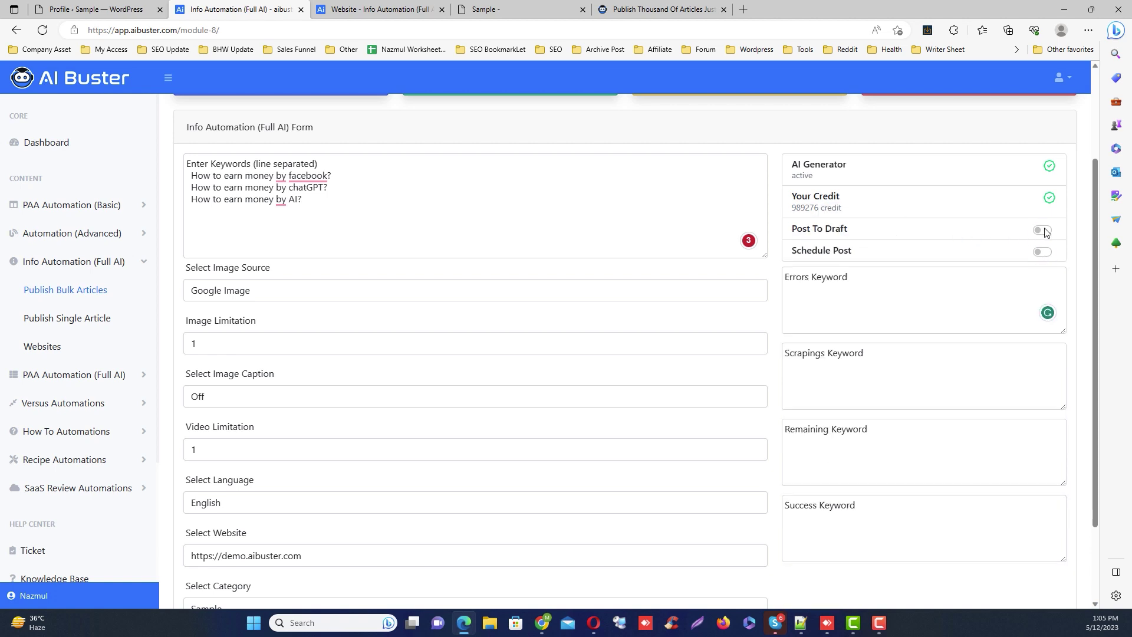
pyautogui.click(1044, 231)
pyautogui.scroll(-2, 862, 179)
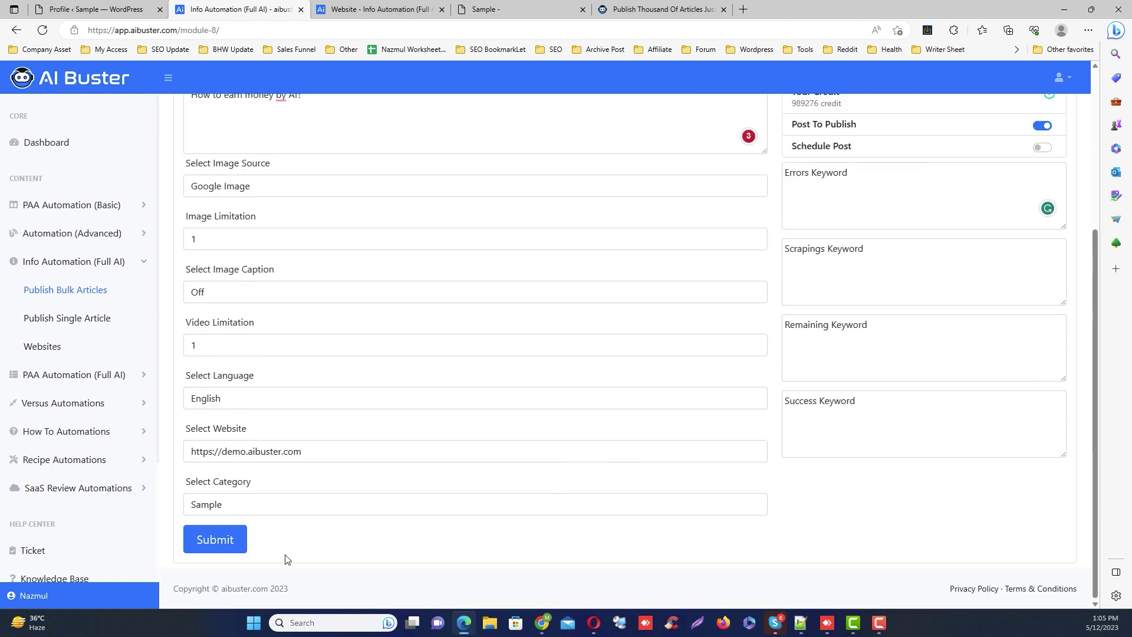
pyautogui.click(220, 539)
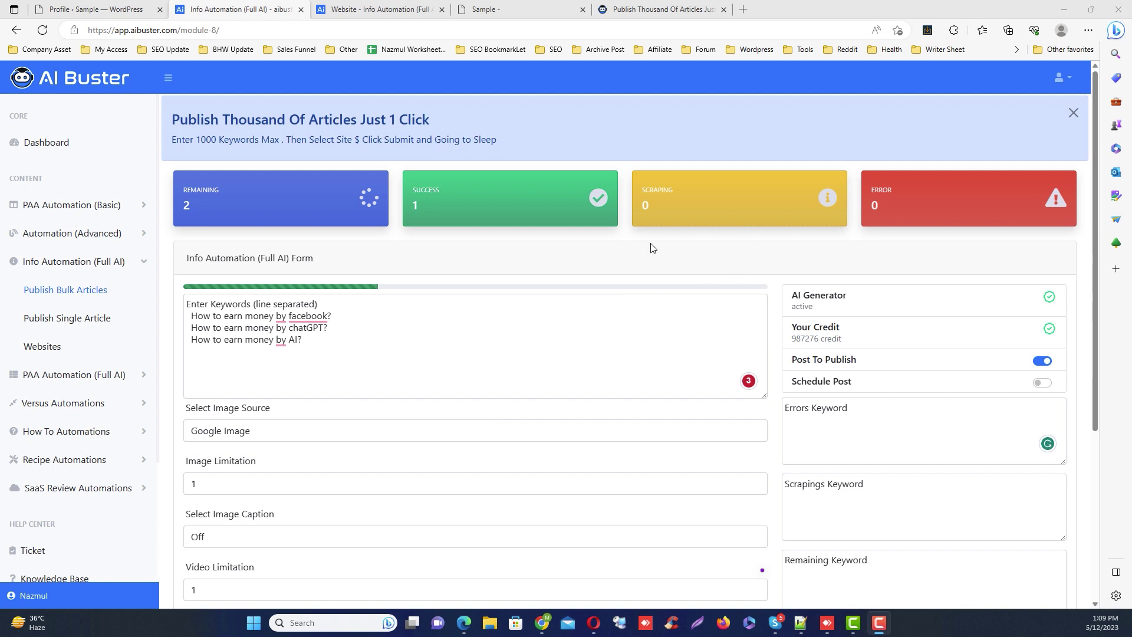
# Step: After the first article succeeds, open the demo.aibuster.com Sample blog in a new tab
pyautogui.click(427, 200)
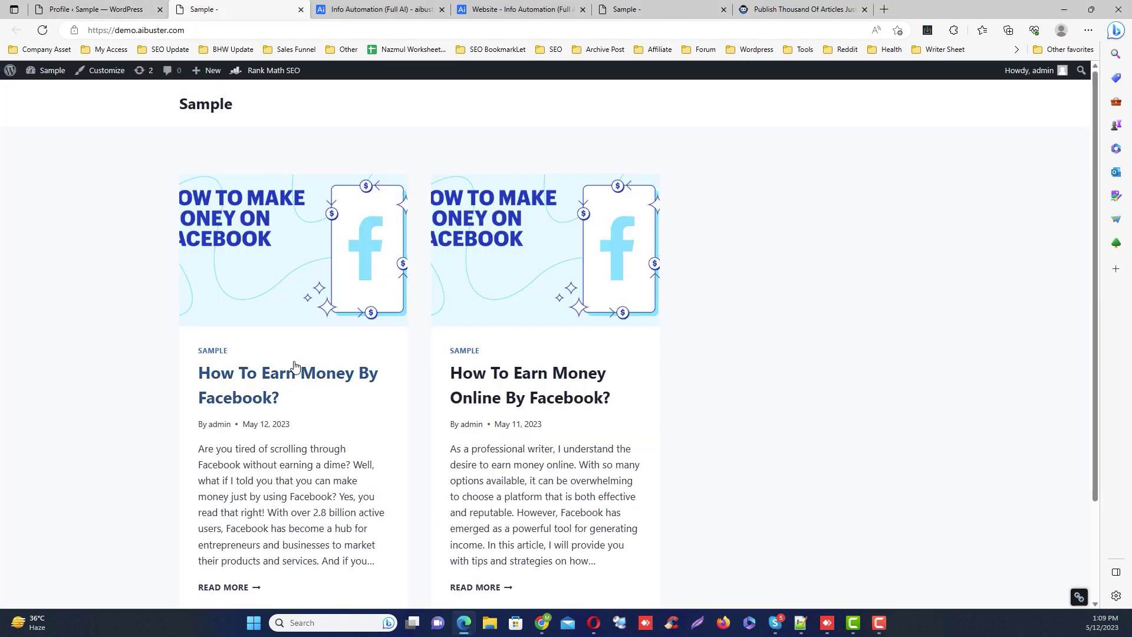
# Step: Open 'How To Earn Money By Facebook?' and read through its FAQ and Quick Answer
pyautogui.click(337, 382)
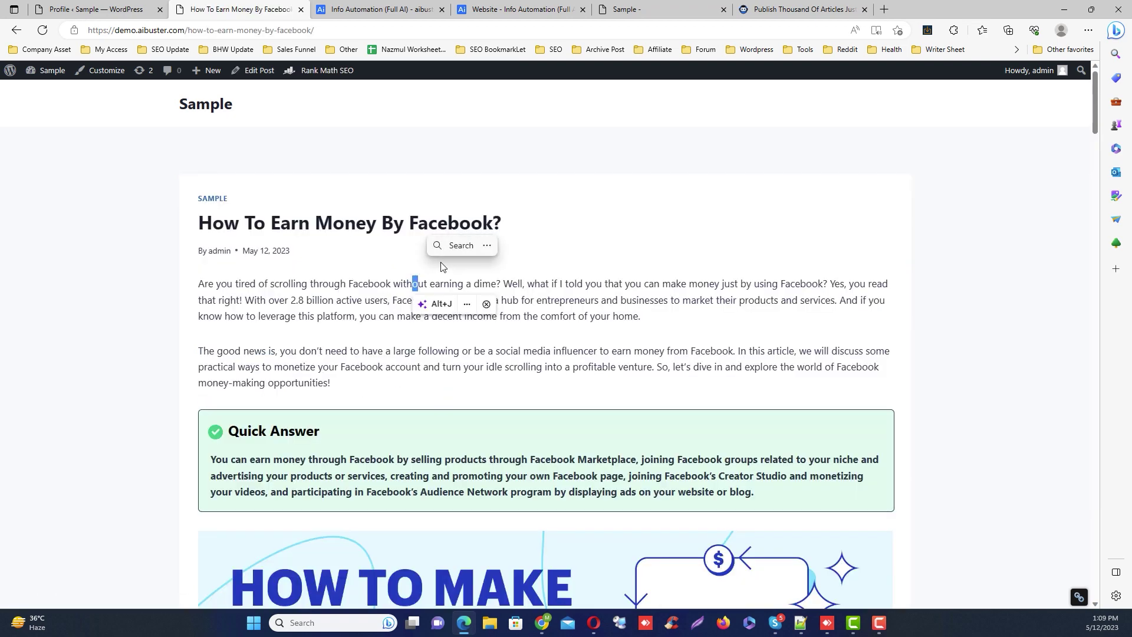
pyautogui.scroll(-5, 491, 349)
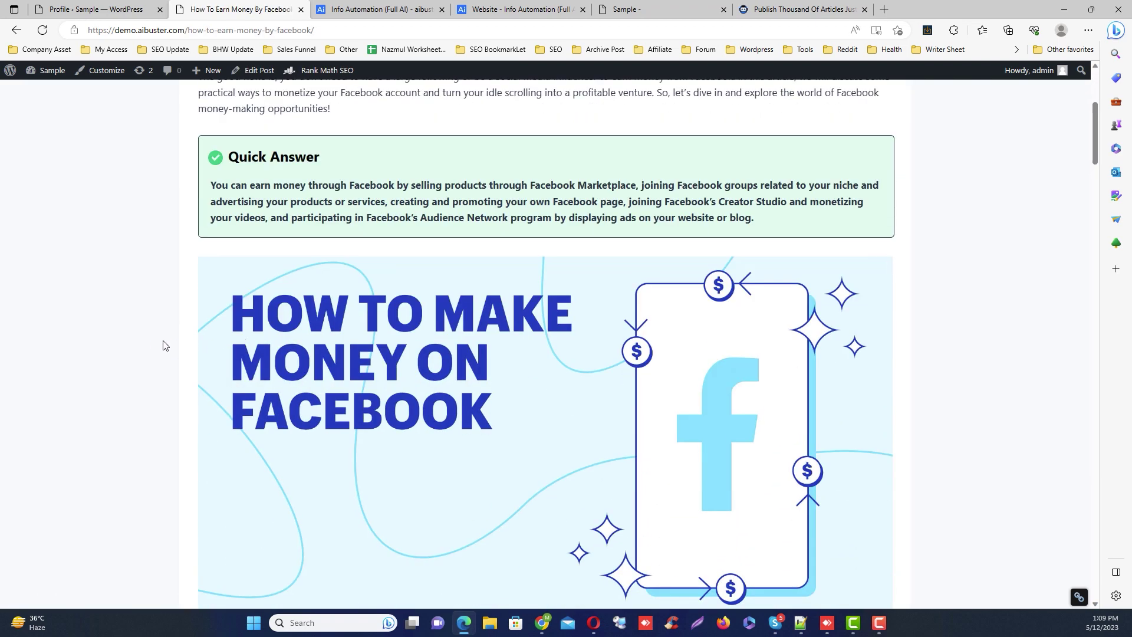
pyautogui.scroll(-20, 163, 437)
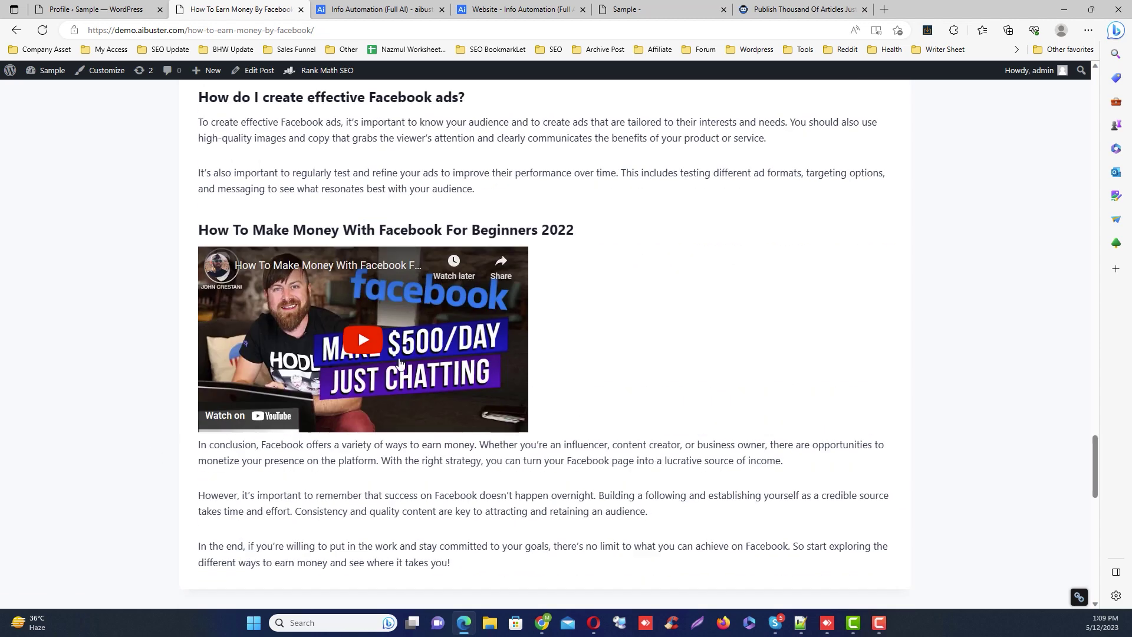
pyautogui.scroll(9, 134, 320)
pyautogui.moveTo(487, 456); pyautogui.dragTo(330, 83)
pyautogui.click(465, 404)
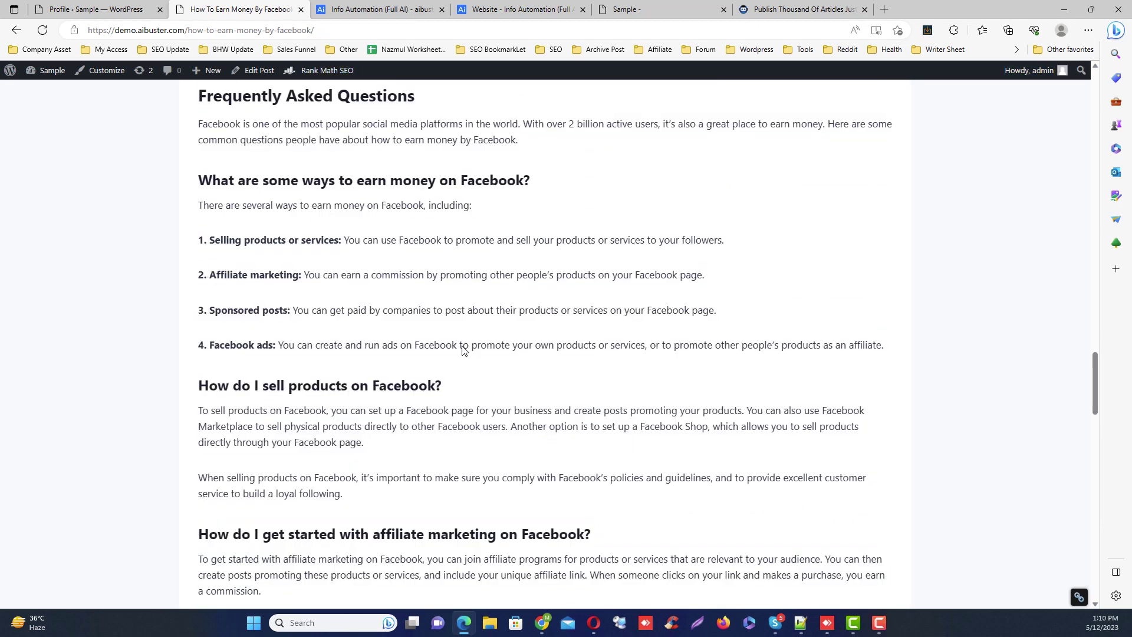
pyautogui.scroll(20, 383, 282)
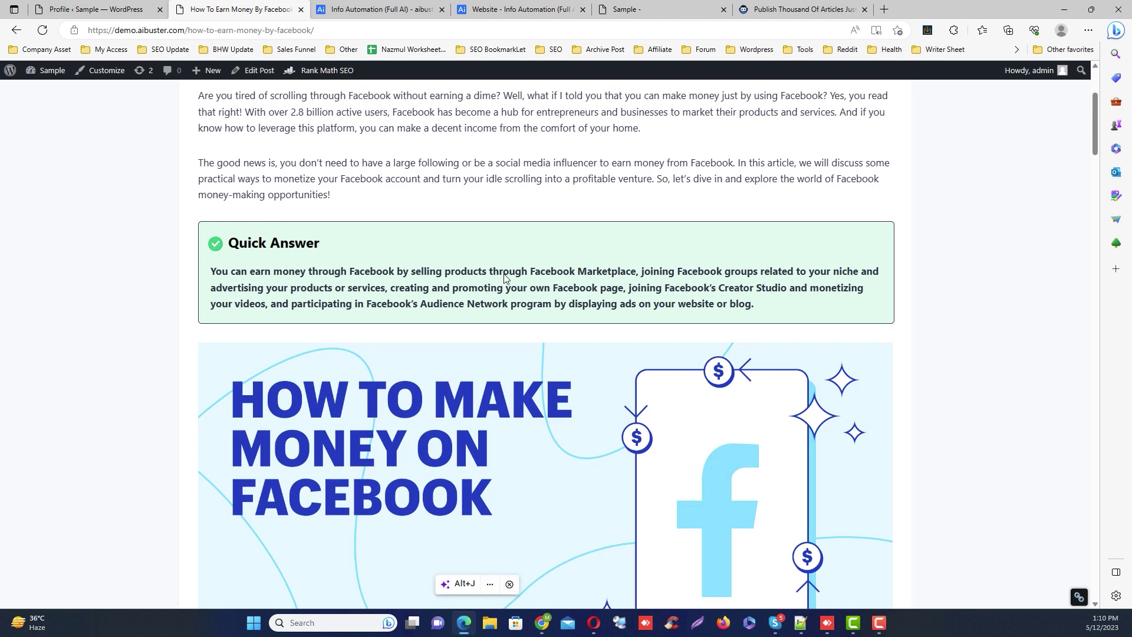
pyautogui.moveTo(603, 314); pyautogui.dragTo(343, 267)
pyautogui.click(344, 267)
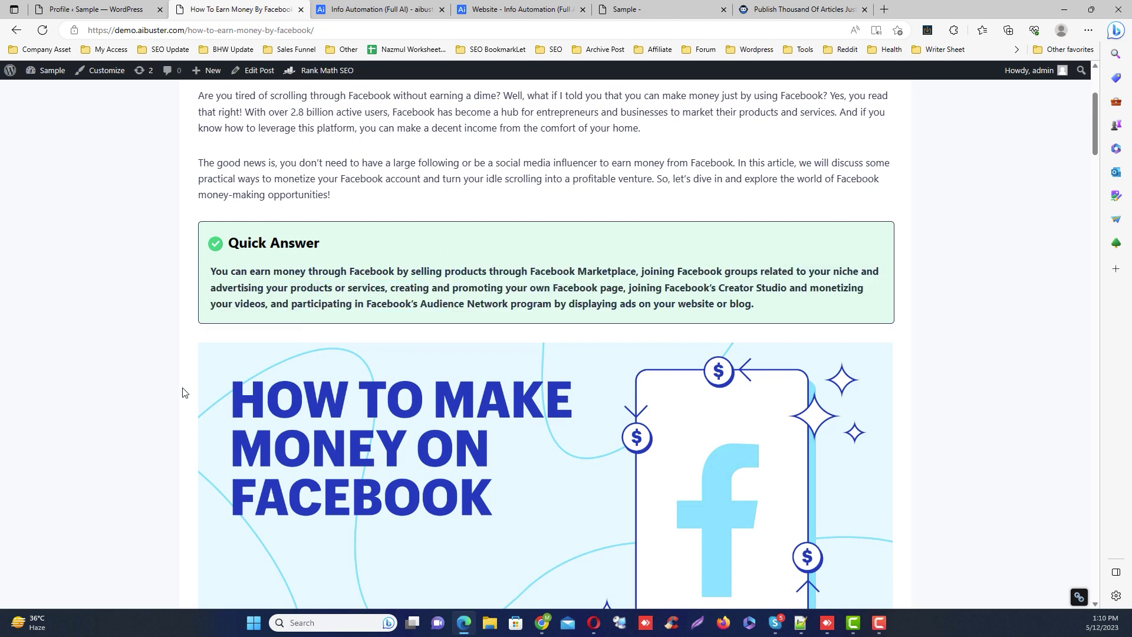